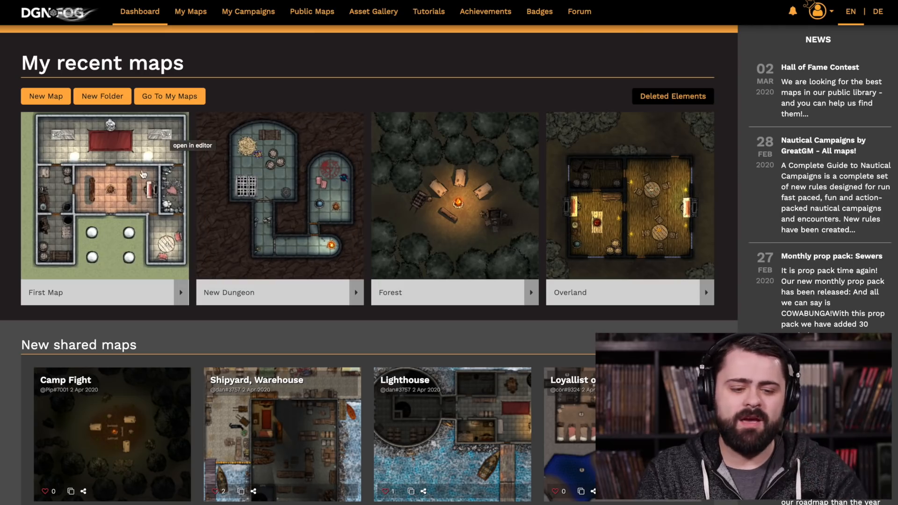
Start a new map and title it "Our Awesome New Dungeon".
{"action": "left_click", "coordinate": [60, 102]}
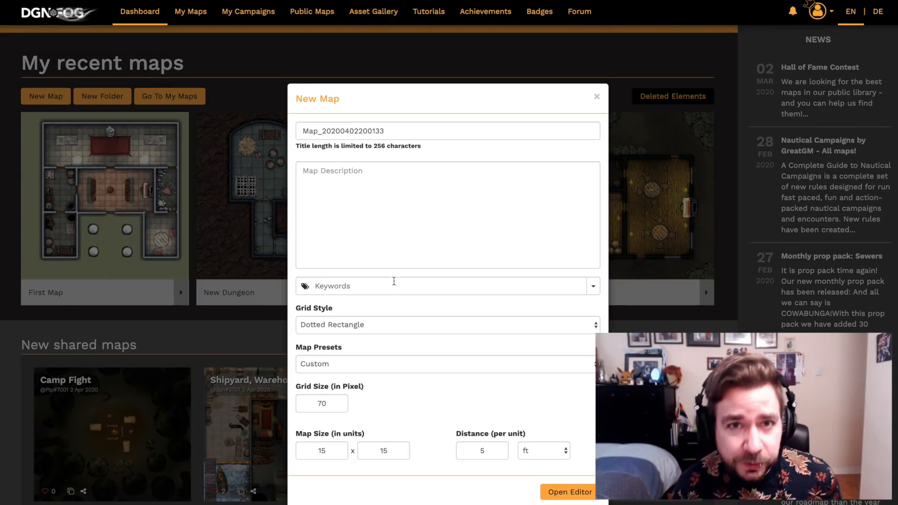
{"action": "left_click", "coordinate": [395, 130]}
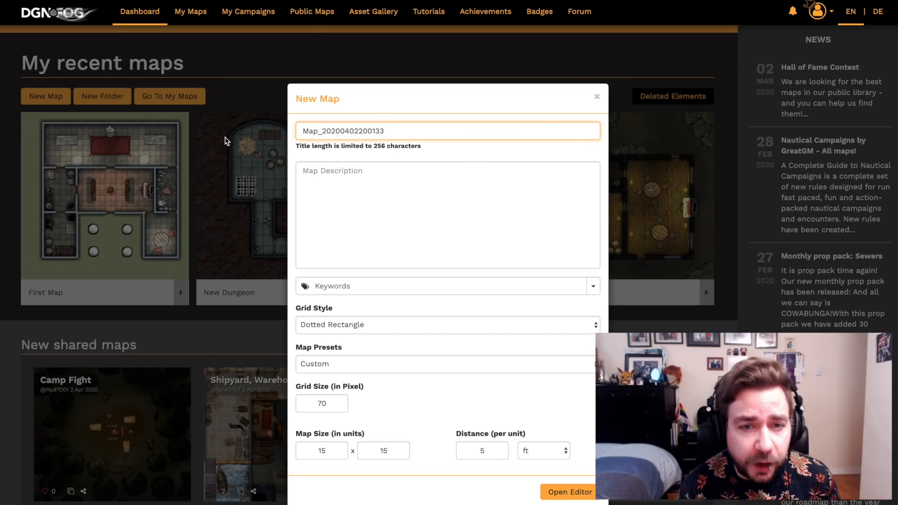
{"action": "double_click", "coordinate": [325, 130]}
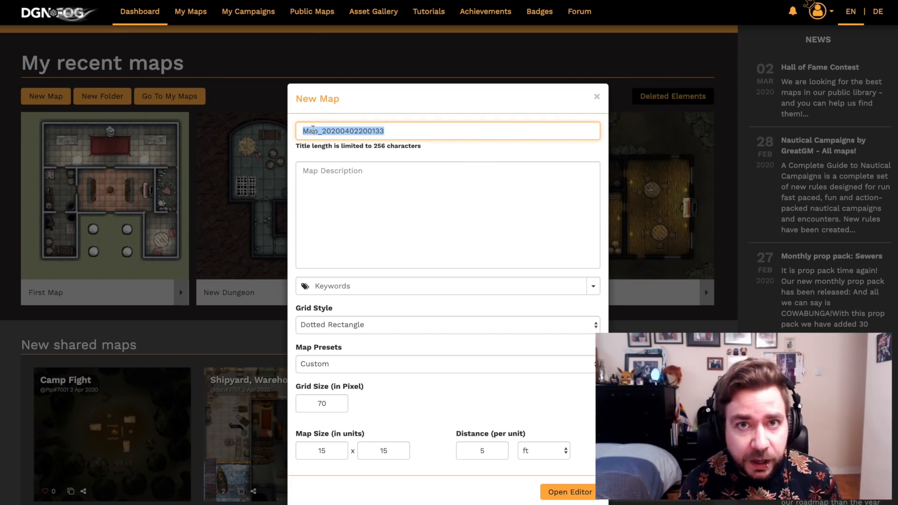
{"action": "type", "text": "Our Awesome New Dungeon"}
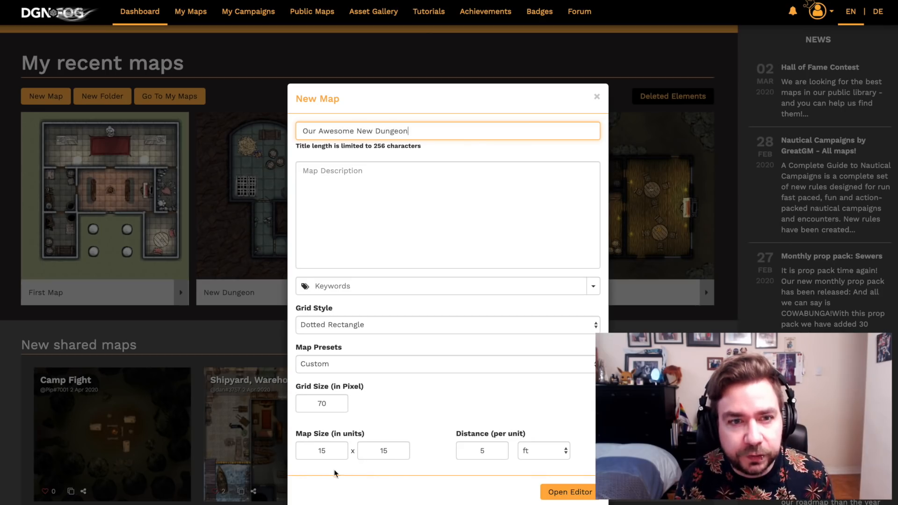
Set the map size to 25 x 25 units and open the map in the editor.
{"action": "left_click_drag", "start_coordinate": [331, 449], "coordinate": [311, 450]}
{"action": "left_click", "coordinate": [394, 450]}
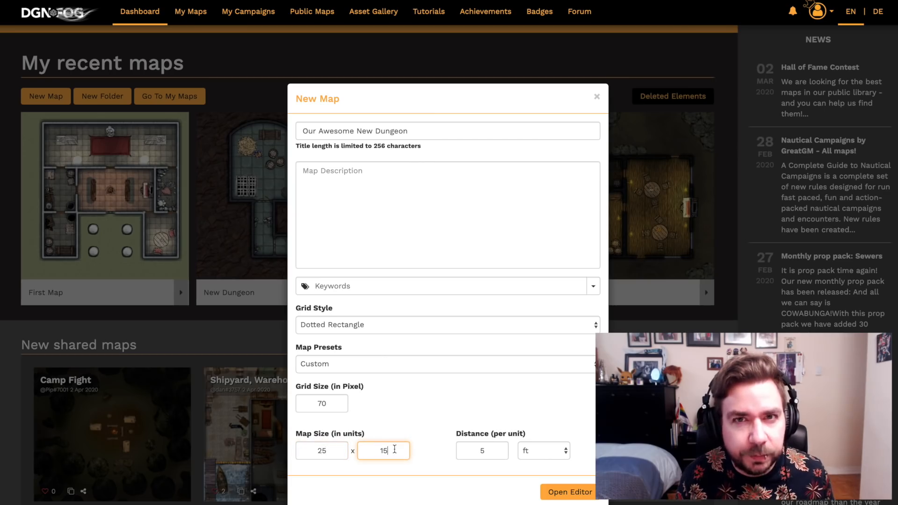
{"action": "key", "text": "BackSpace"}
{"action": "type", "text": "25"}
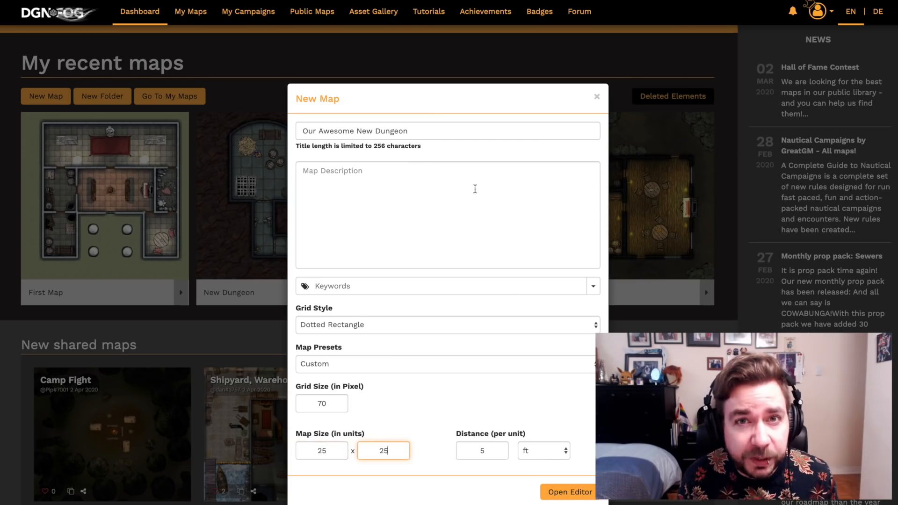
{"action": "left_click", "coordinate": [557, 492]}
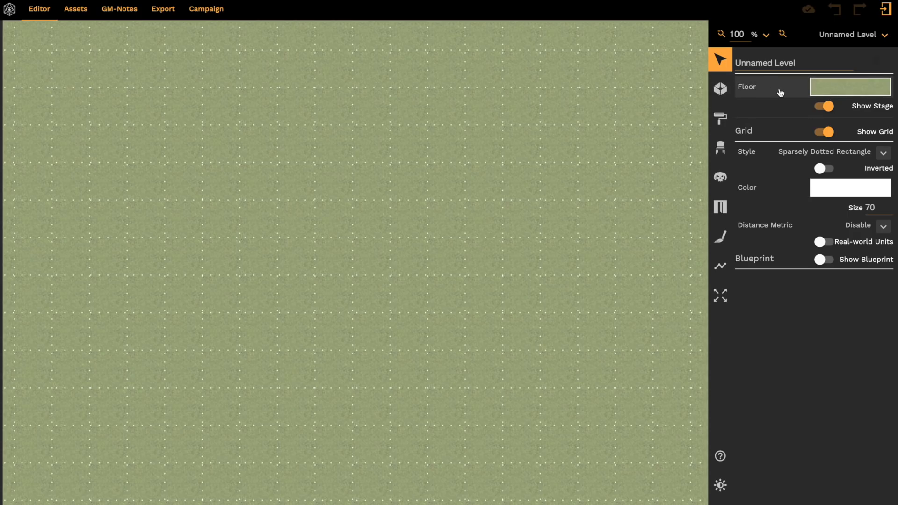
Rename the unnamed level as "Level ONE".
{"action": "double_click", "coordinate": [768, 62]}
{"action": "key", "text": "BackSpace"}
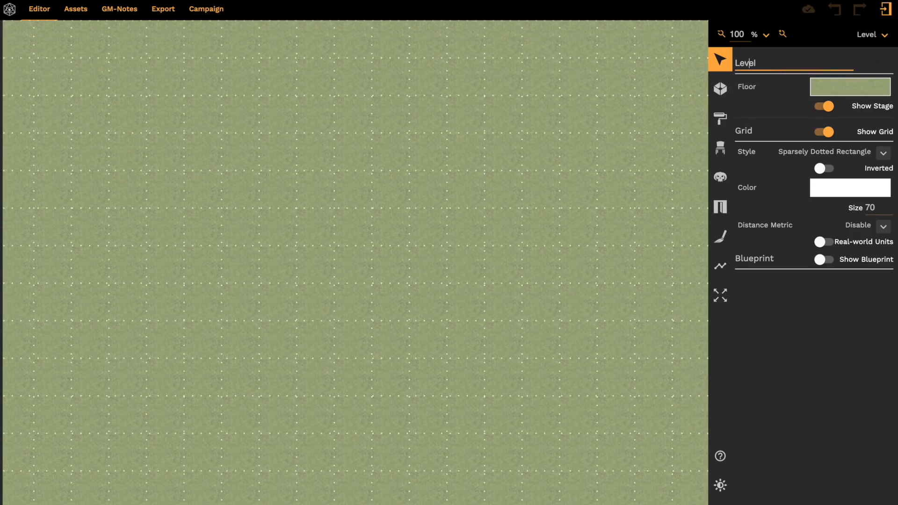
{"action": "type", "text": "ONE"}
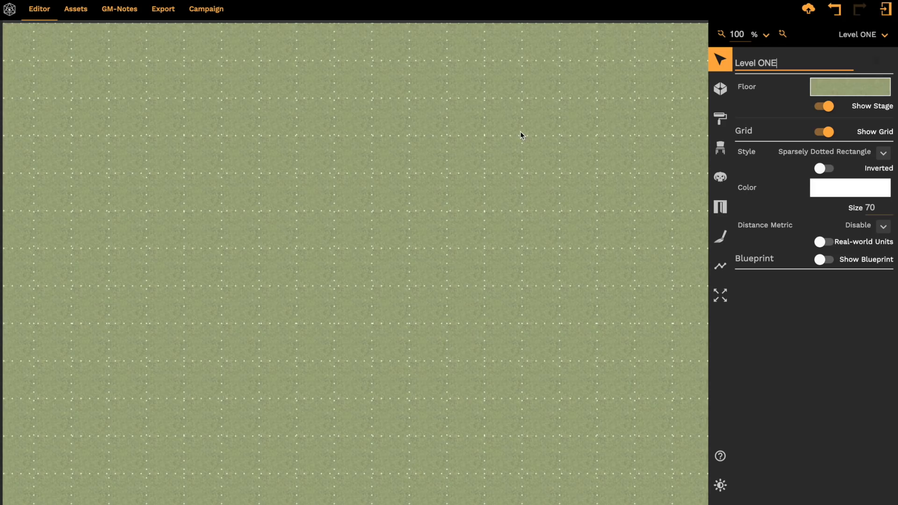
Apply the Dark soil texture from the Dirt ground textures to the level's floor.
{"action": "left_click", "coordinate": [820, 88]}
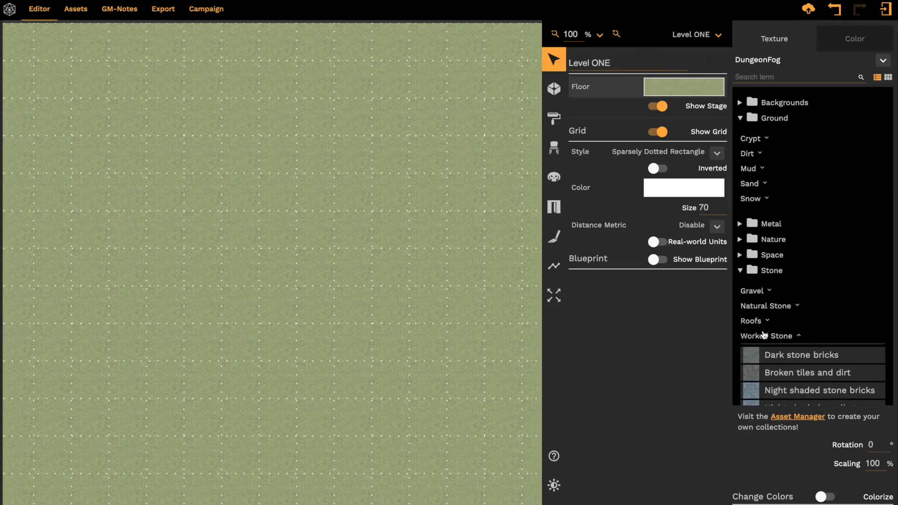
{"action": "scroll", "coordinate": [757, 255], "scroll_direction": "down", "scroll_amount": 1}
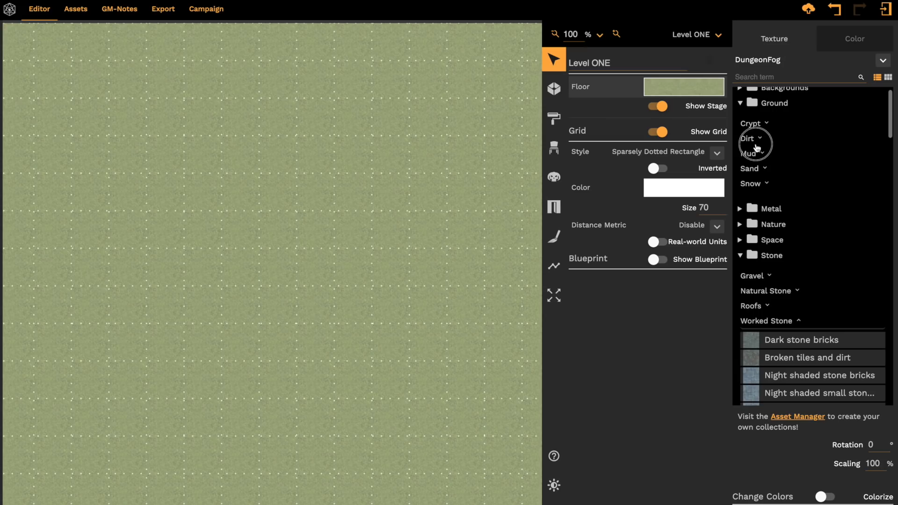
{"action": "left_click", "coordinate": [754, 141]}
{"action": "scroll", "coordinate": [774, 206], "scroll_direction": "down", "scroll_amount": 1}
{"action": "left_click", "coordinate": [773, 162]}
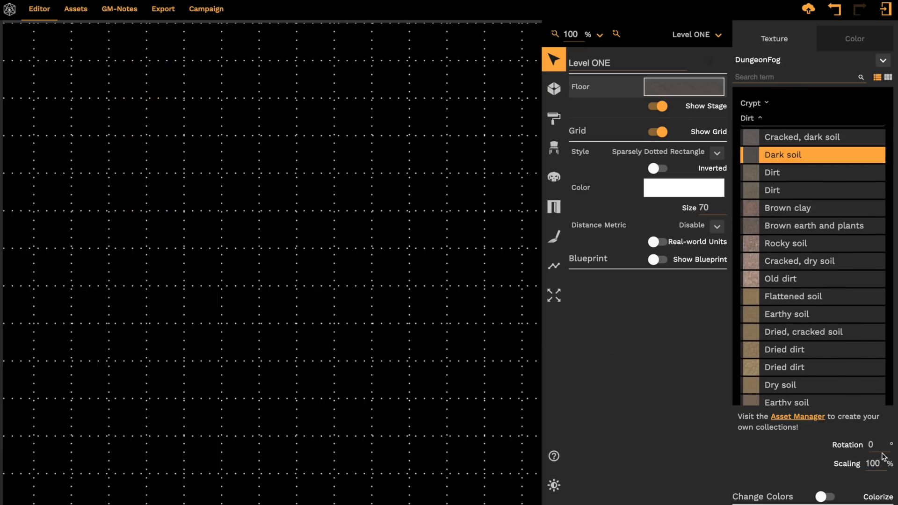
Scale the level's floor texture to 600% and rotate it 50°, then close the texture settings.
{"action": "left_click", "coordinate": [870, 463]}
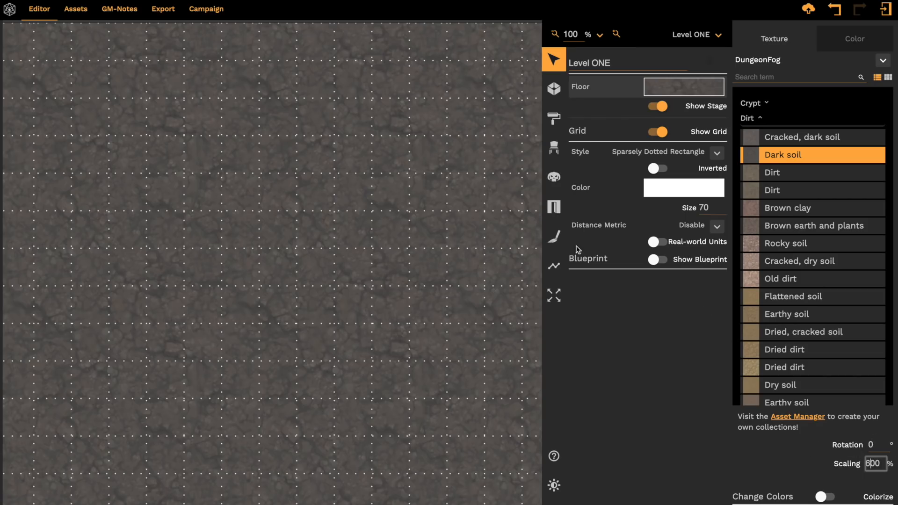
{"action": "left_click", "coordinate": [880, 448]}
{"action": "key", "text": "Return"}
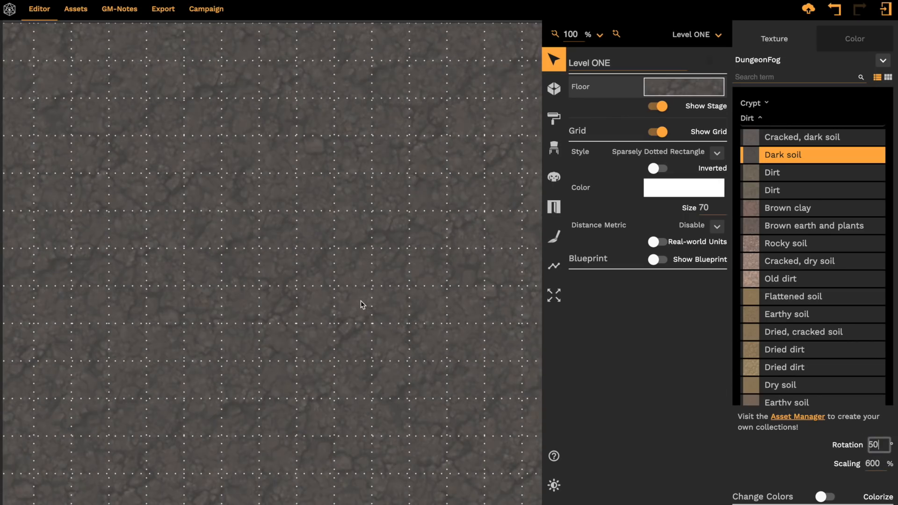
{"action": "left_click", "coordinate": [706, 94]}
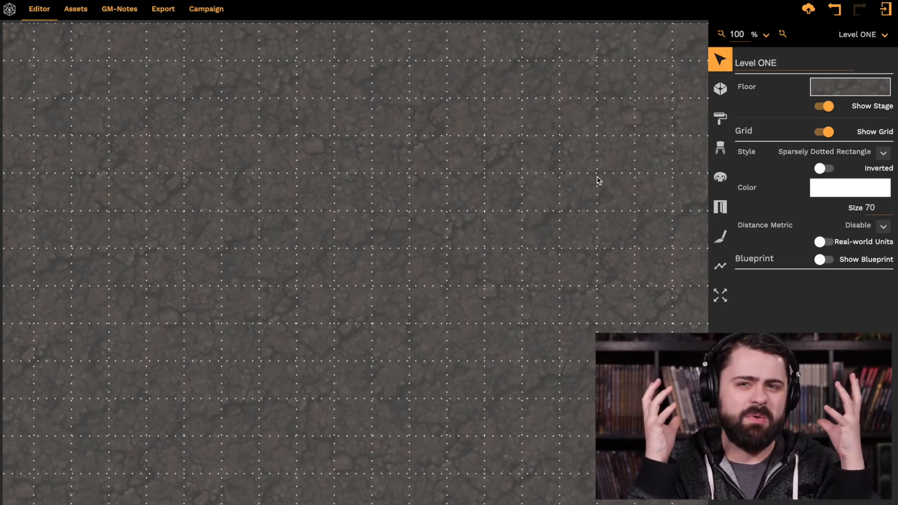
Draw a rectangular room about 7 by 5 grid squares in the middle of the map with the Room tool.
{"action": "left_click", "coordinate": [721, 90]}
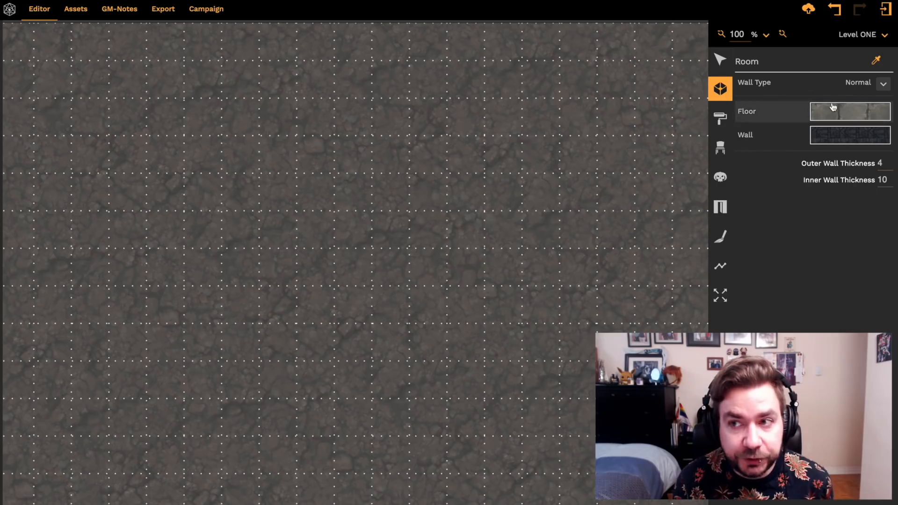
{"action": "left_click", "coordinate": [185, 137]}
{"action": "left_click", "coordinate": [194, 327]}
{"action": "left_click", "coordinate": [437, 327]}
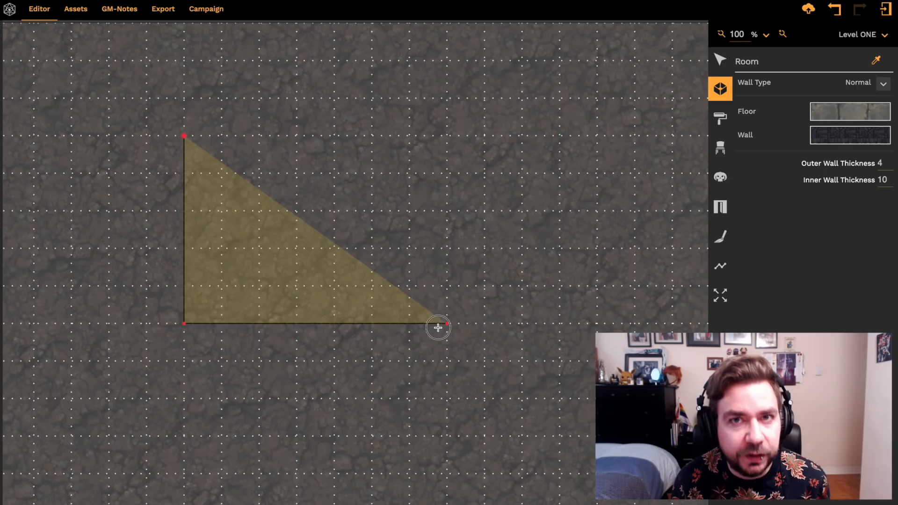
{"action": "left_click", "coordinate": [442, 134]}
{"action": "left_click", "coordinate": [183, 135]}
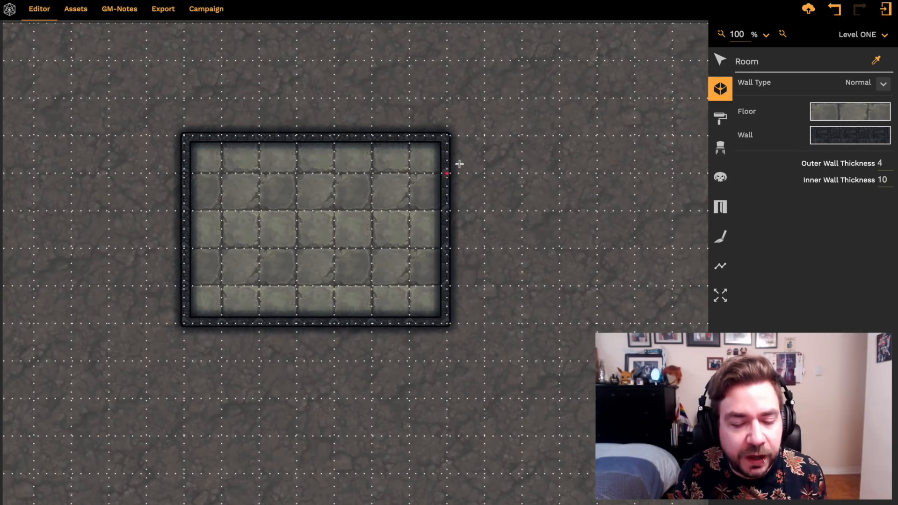
Draw a smaller rectangular room about 4 by 2 grid squares adjoining the large room's right wall.
{"action": "left_click", "coordinate": [458, 207]}
{"action": "left_click", "coordinate": [597, 211]}
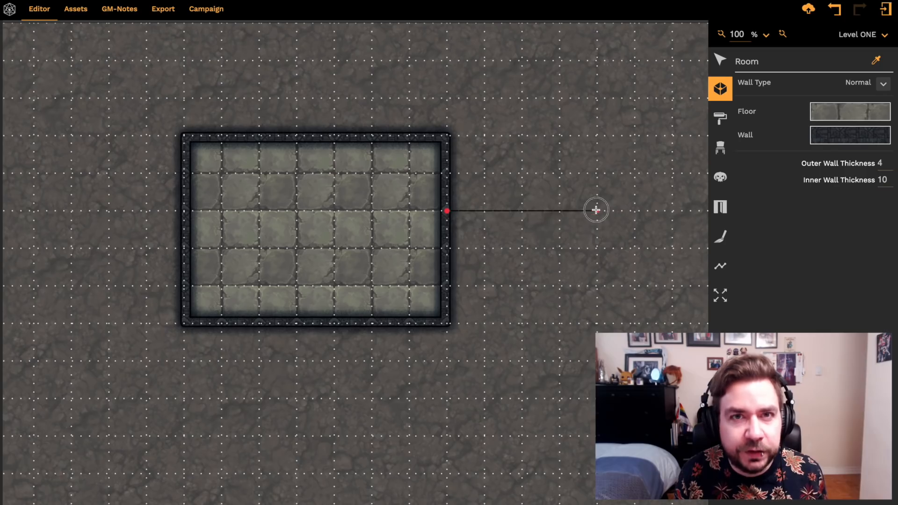
{"action": "left_click", "coordinate": [597, 286]}
{"action": "left_click", "coordinate": [450, 283]}
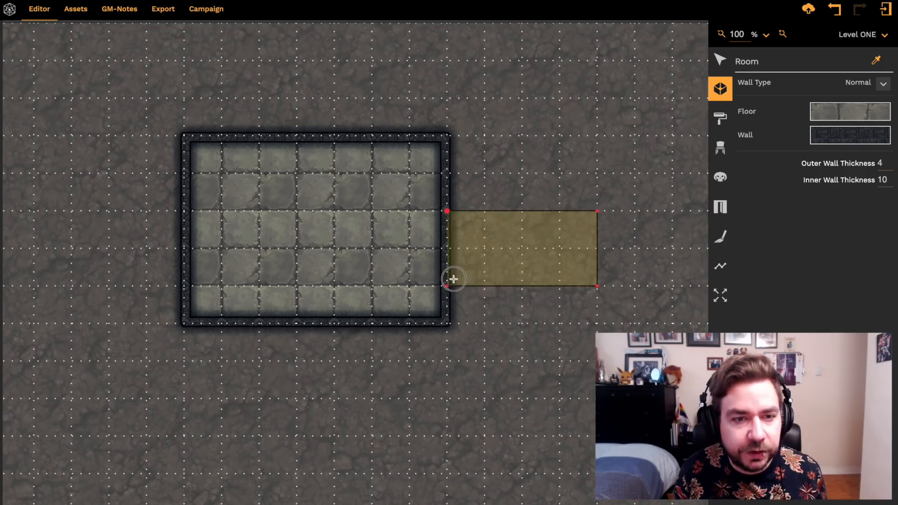
{"action": "left_click", "coordinate": [453, 220]}
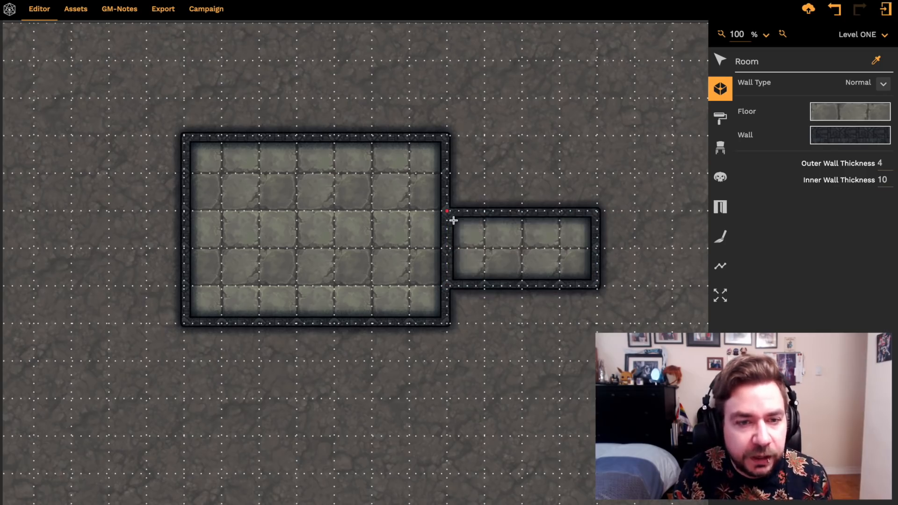
Examine the floor textures available for rooms, covering the Crypt, Sand, Snow and Worked Stone categories.
{"action": "left_click", "coordinate": [851, 116]}
{"action": "scroll", "coordinate": [800, 203], "scroll_direction": "down", "scroll_amount": 3}
{"action": "scroll", "coordinate": [795, 215], "scroll_direction": "up", "scroll_amount": 3}
{"action": "scroll", "coordinate": [794, 209], "scroll_direction": "down", "scroll_amount": 10}
{"action": "scroll", "coordinate": [794, 213], "scroll_direction": "down", "scroll_amount": 5}
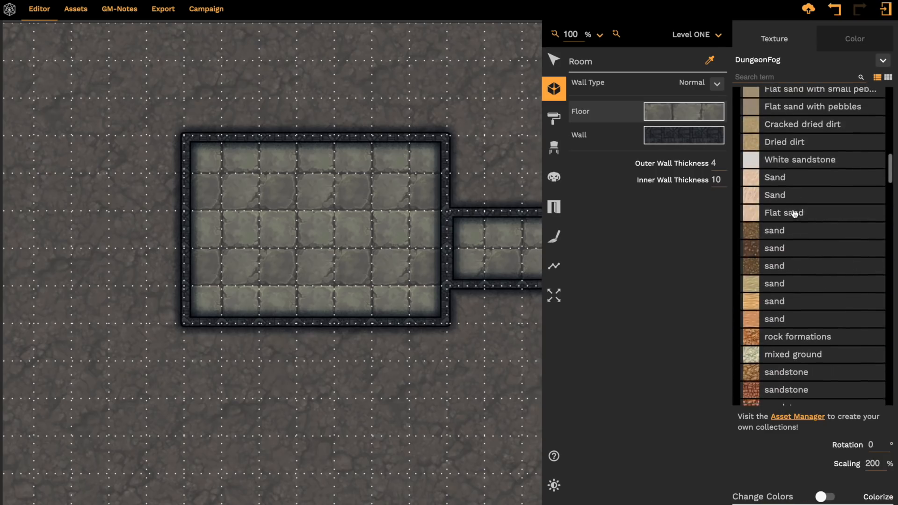
{"action": "scroll", "coordinate": [794, 213], "scroll_direction": "up", "scroll_amount": 15}
{"action": "scroll", "coordinate": [794, 213], "scroll_direction": "down", "scroll_amount": 1}
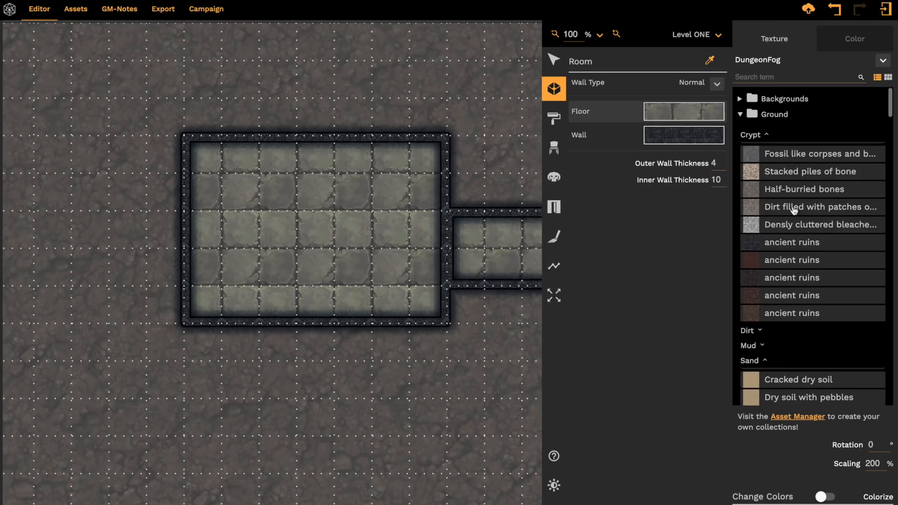
{"action": "left_click", "coordinate": [756, 136]}
{"action": "left_click", "coordinate": [753, 180]}
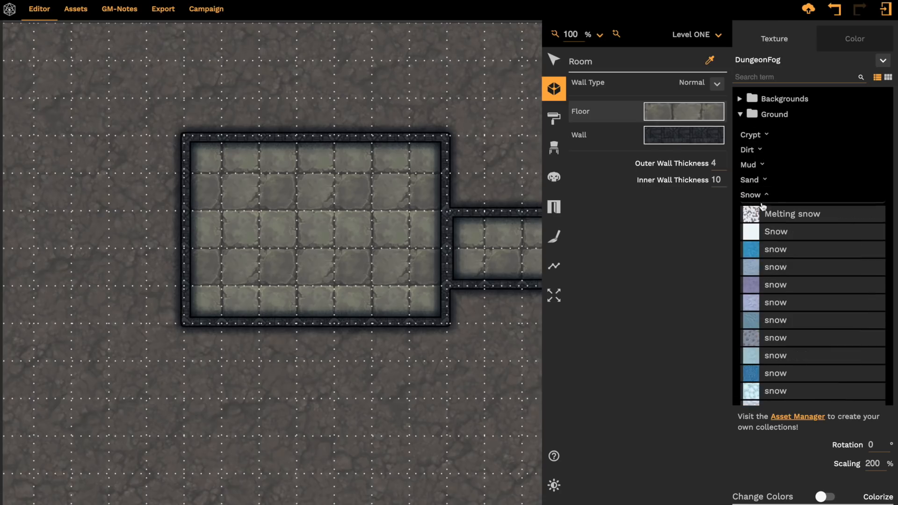
{"action": "left_click", "coordinate": [756, 194]}
{"action": "scroll", "coordinate": [748, 271], "scroll_direction": "down", "scroll_amount": 3}
{"action": "left_click", "coordinate": [746, 235]}
{"action": "left_click", "coordinate": [745, 237]}
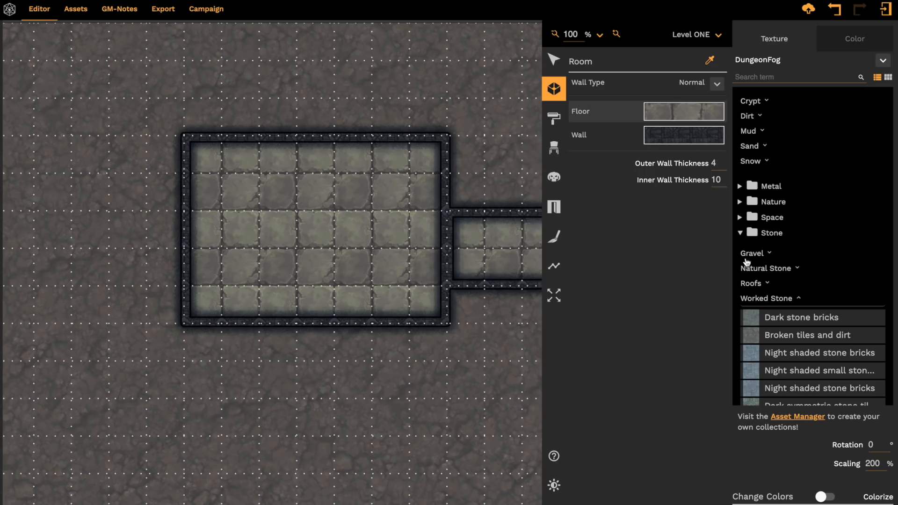
{"action": "scroll", "coordinate": [747, 264], "scroll_direction": "down", "scroll_amount": 5}
{"action": "scroll", "coordinate": [767, 194], "scroll_direction": "down", "scroll_amount": 14}
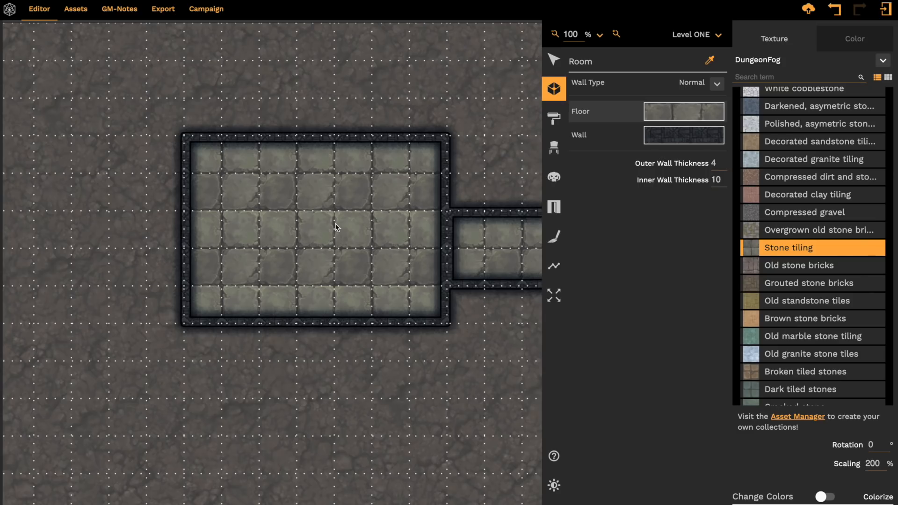
{"action": "left_click", "coordinate": [554, 87]}
{"action": "left_click", "coordinate": [442, 180]}
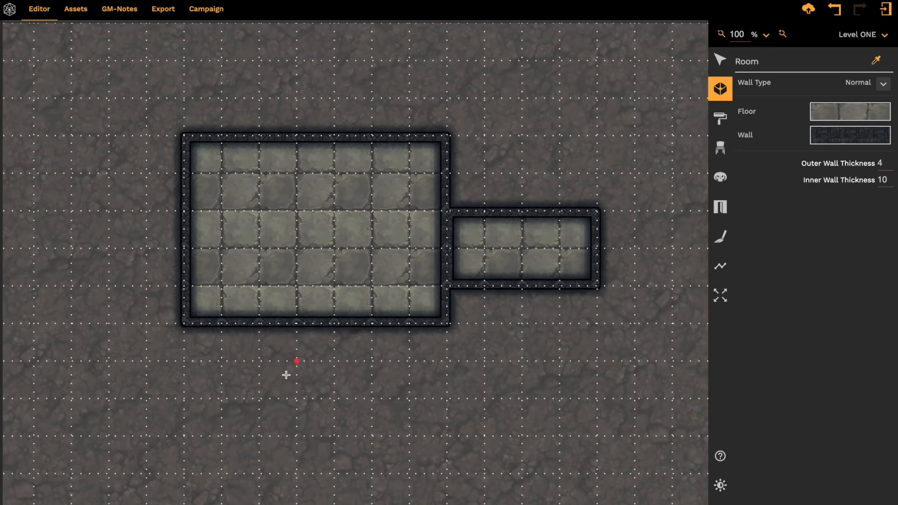
Draw a polygonal room with a pointed top and angled walls below the large room.
{"action": "left_click", "coordinate": [222, 436]}
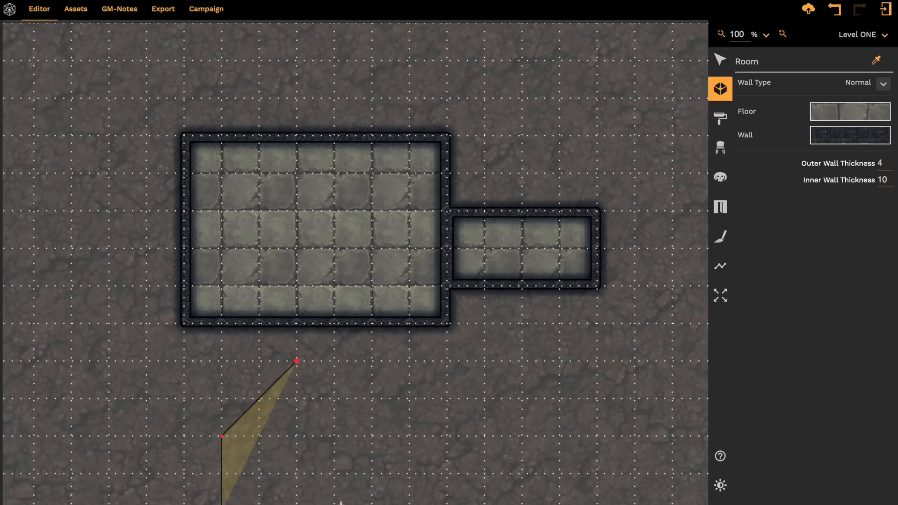
{"action": "left_click", "coordinate": [334, 399]}
{"action": "left_click", "coordinate": [297, 362]}
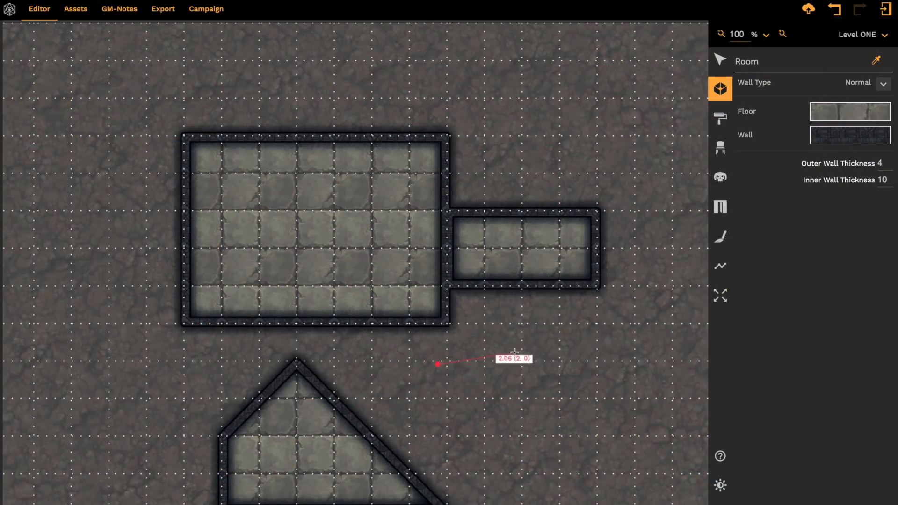
Draw an irregular four-sided room, with corners placed off the grid, below the small adjoining room.
{"action": "left_click", "coordinate": [564, 417]}
{"action": "left_click", "coordinate": [499, 502]}
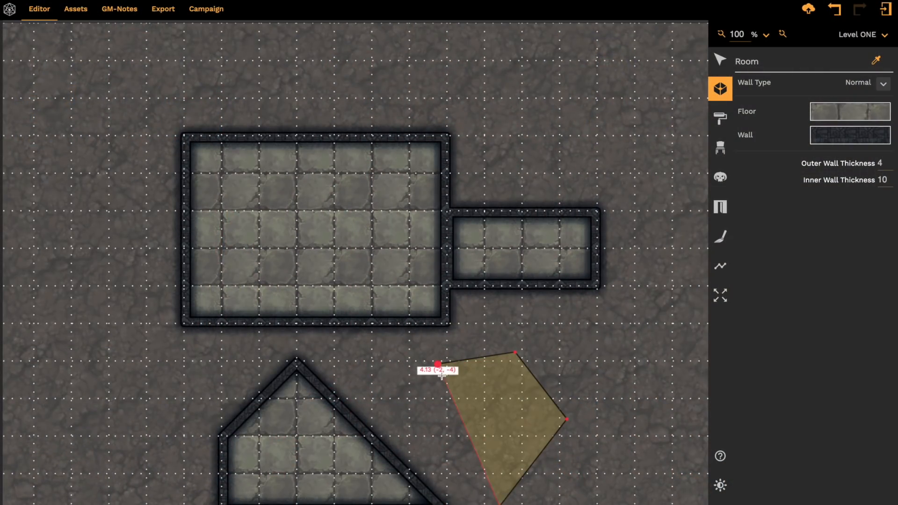
{"action": "left_click", "coordinate": [439, 365]}
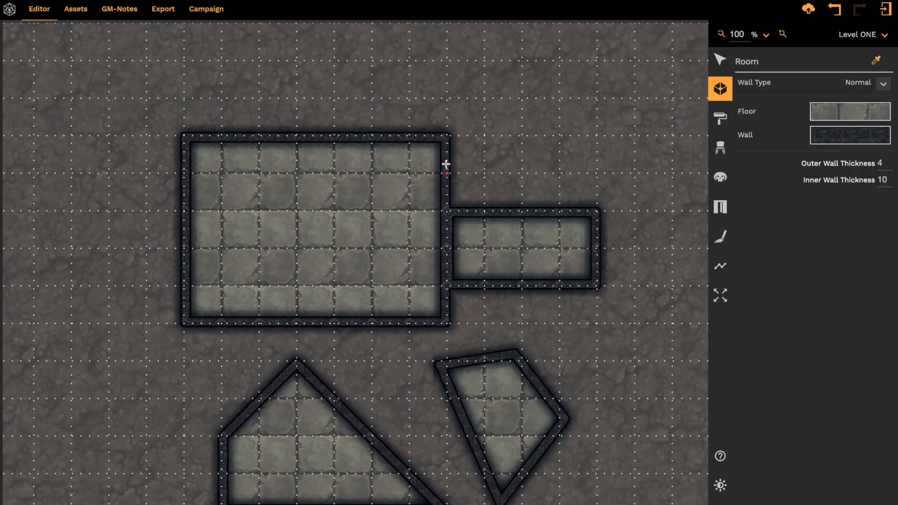
Reshape the large room by moving its upper-right corner up two squares and its upper-left corner two squares left and one down.
{"action": "left_click", "coordinate": [720, 59]}
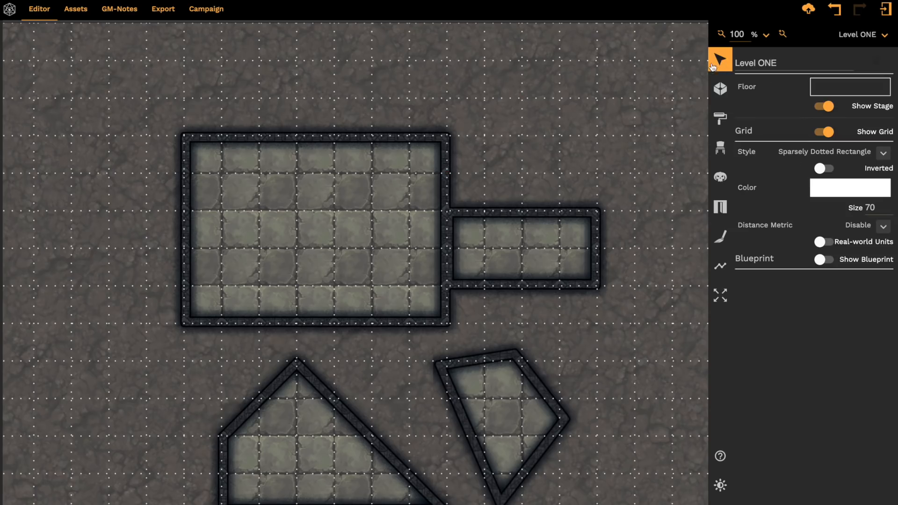
{"action": "left_click", "coordinate": [421, 142]}
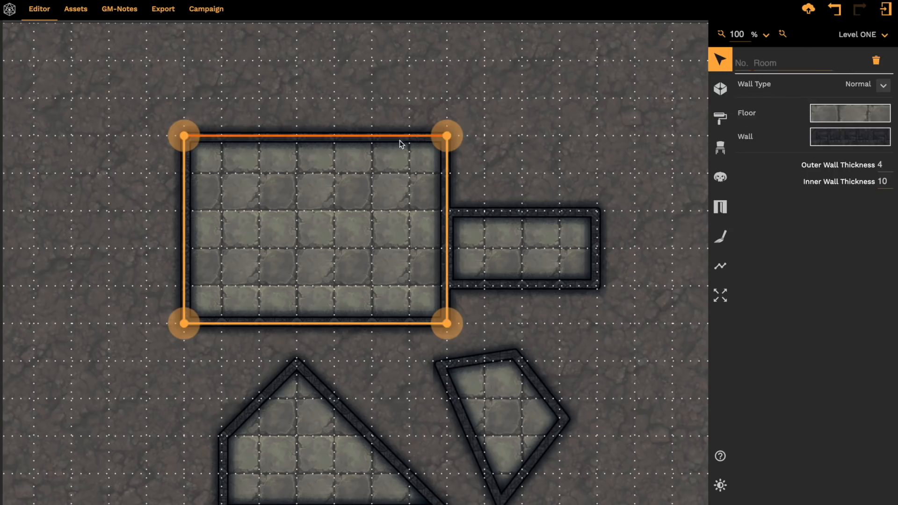
{"action": "left_click_drag", "start_coordinate": [446, 136], "coordinate": [448, 60]}
{"action": "left_click_drag", "start_coordinate": [184, 136], "coordinate": [109, 164]}
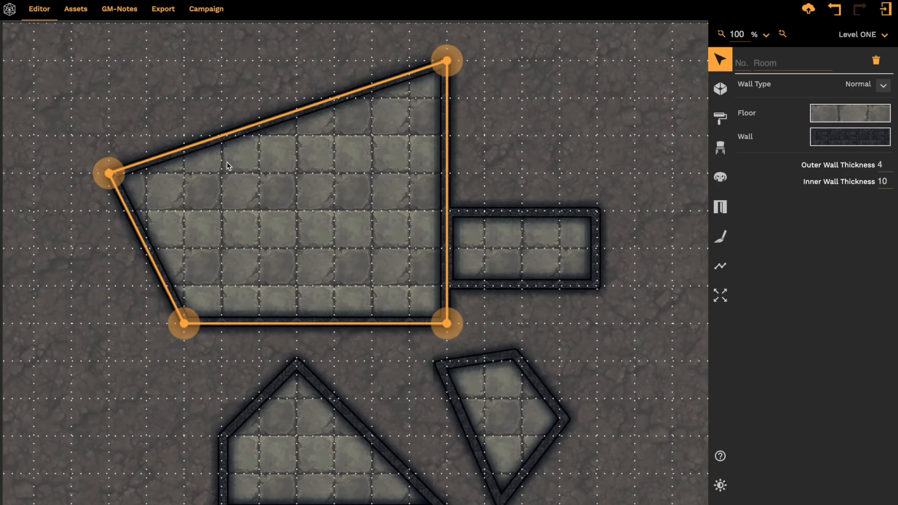
Split the large room's slanted upper wall, pull the new point up-left onto the grid, and move the left corner one square right and up.
{"action": "left_click", "coordinate": [258, 125]}
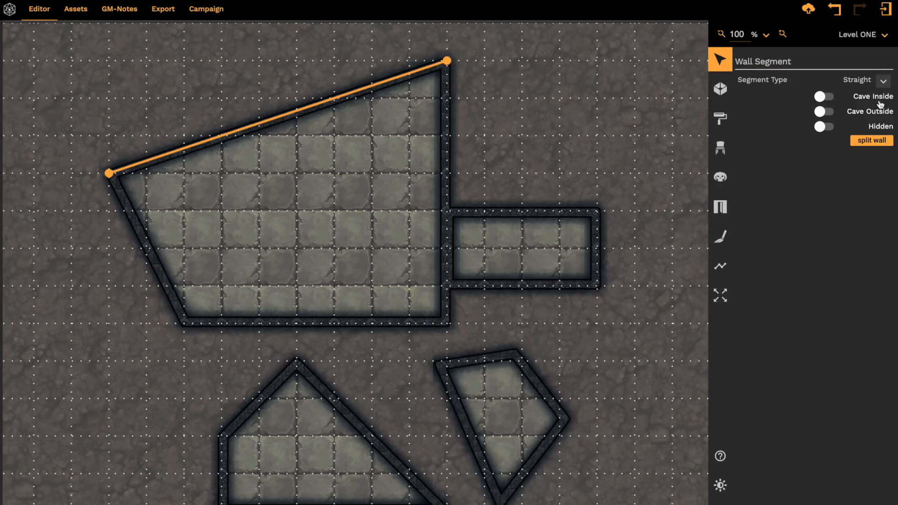
{"action": "left_click", "coordinate": [870, 142]}
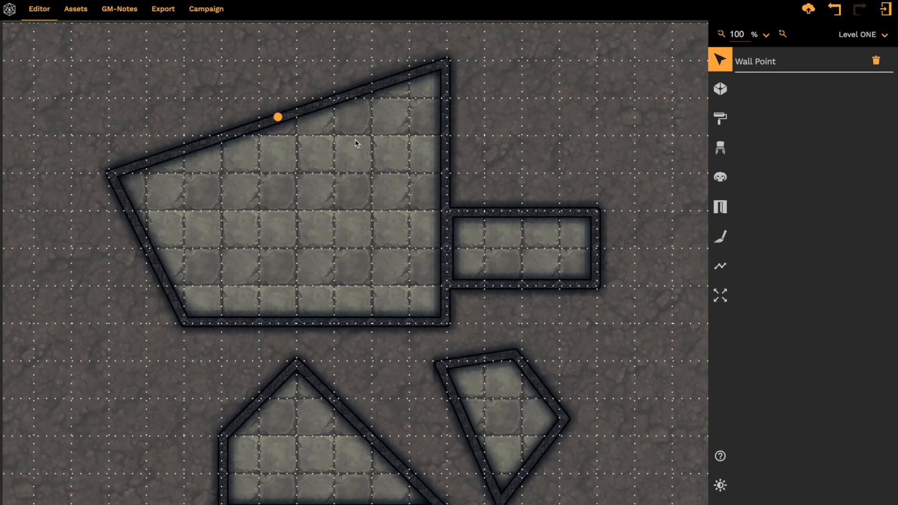
{"action": "left_click_drag", "start_coordinate": [278, 118], "coordinate": [230, 73]}
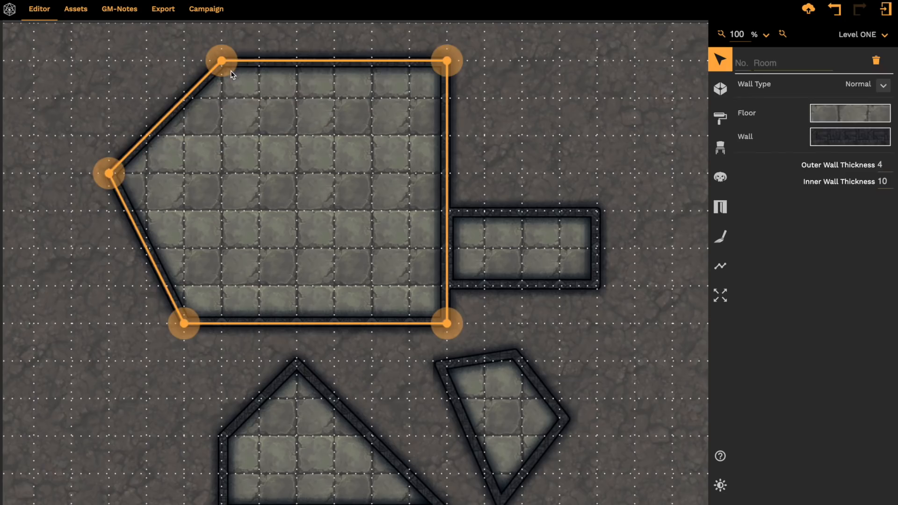
{"action": "left_click_drag", "start_coordinate": [108, 173], "coordinate": [147, 137]}
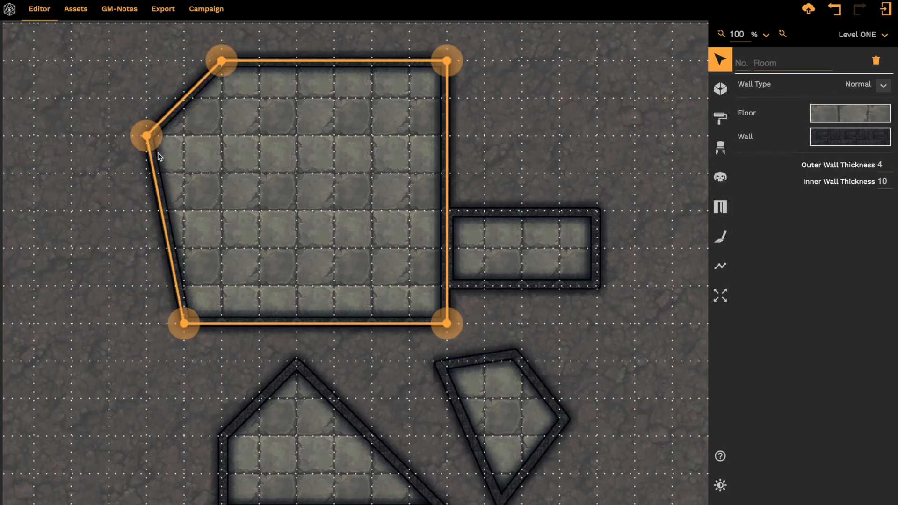
Change the large room's left wall to a Circle segment and move its centre point so the wall bulges outward.
{"action": "left_click", "coordinate": [166, 234]}
{"action": "left_click", "coordinate": [884, 83]}
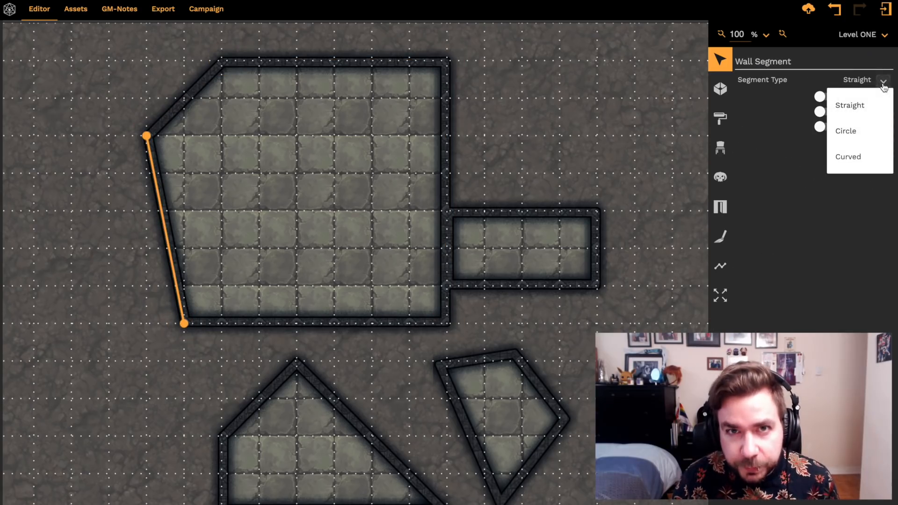
{"action": "left_click", "coordinate": [864, 130]}
{"action": "left_click_drag", "start_coordinate": [259, 211], "coordinate": [176, 216]}
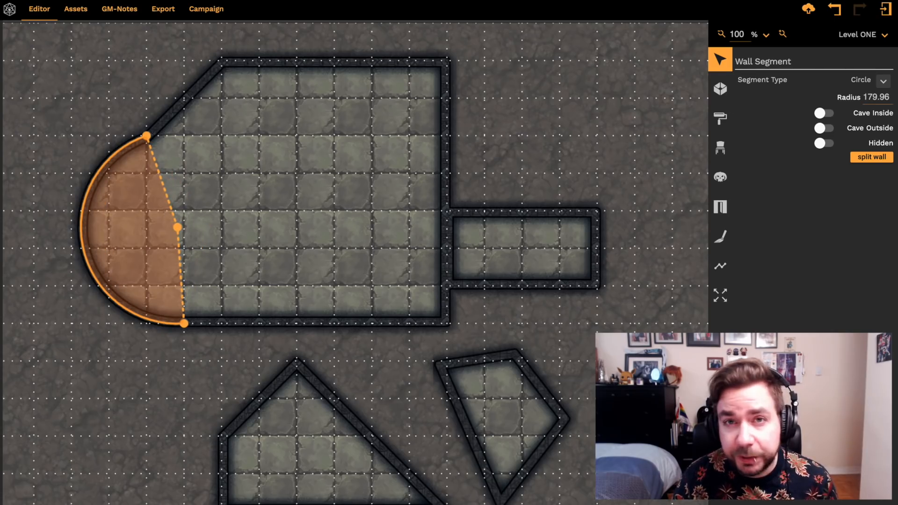
Lower both points of the large room's top wall by two squares, level with the upper end of the curved wall.
{"action": "left_click", "coordinate": [491, 163]}
{"action": "left_click", "coordinate": [236, 70]}
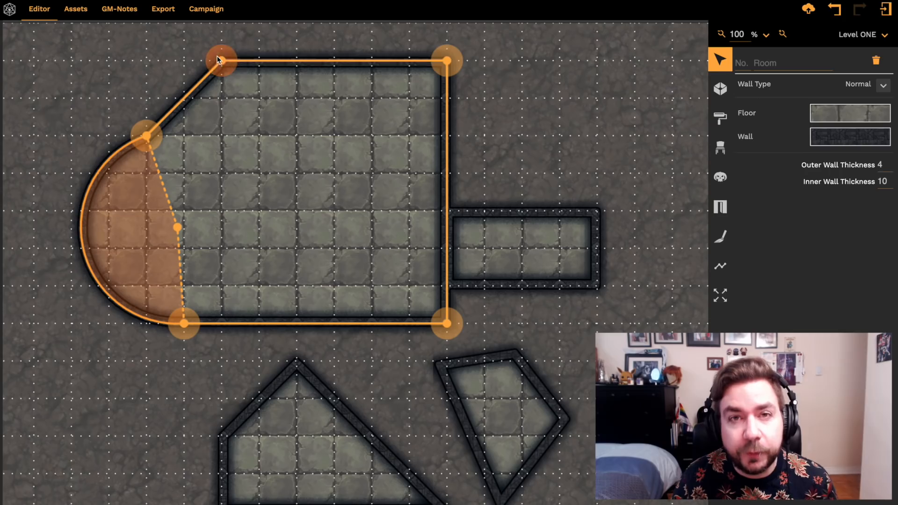
{"action": "left_click_drag", "start_coordinate": [220, 59], "coordinate": [221, 136]}
{"action": "left_click_drag", "start_coordinate": [447, 61], "coordinate": [447, 136]}
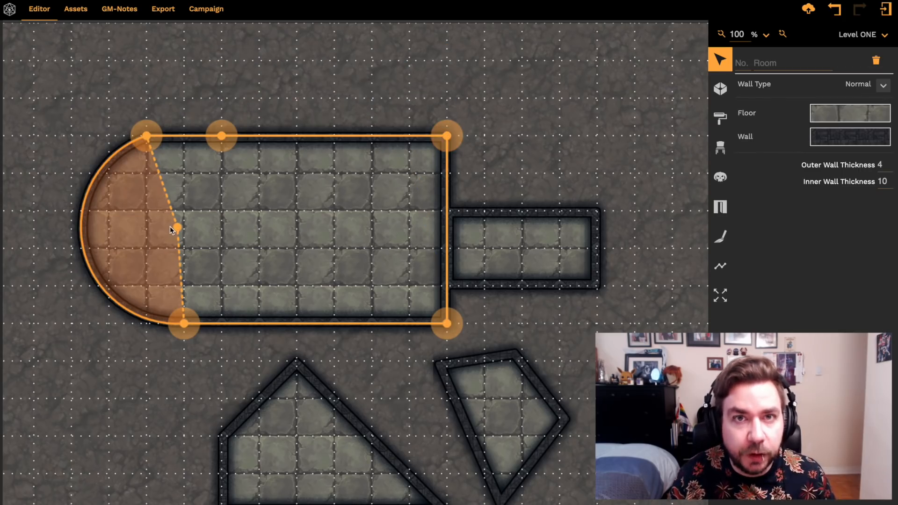
Move the curved wall's centre point to flip the arc inward and back outward, ending with a radius of 178.6.
{"action": "left_click_drag", "start_coordinate": [180, 228], "coordinate": [139, 231]}
{"action": "left_click", "coordinate": [108, 216]}
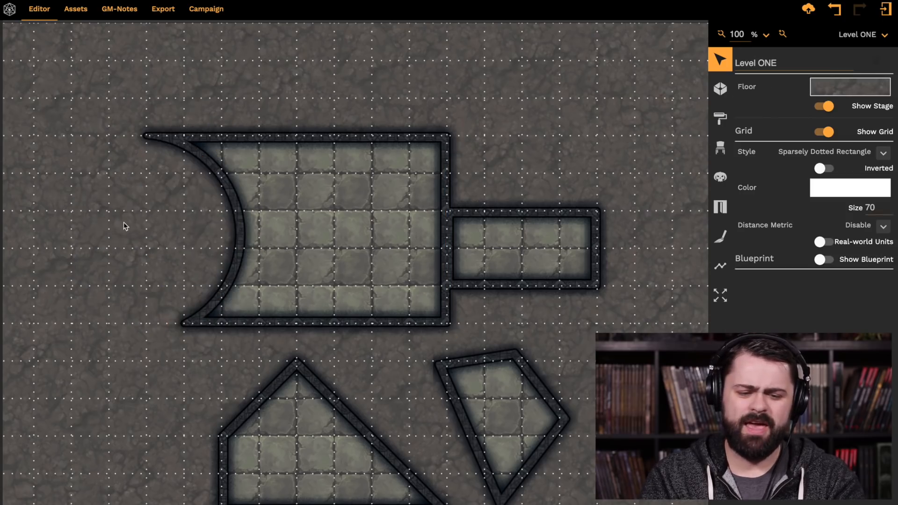
{"action": "left_click", "coordinate": [237, 206]}
{"action": "left_click_drag", "start_coordinate": [139, 235], "coordinate": [169, 230]}
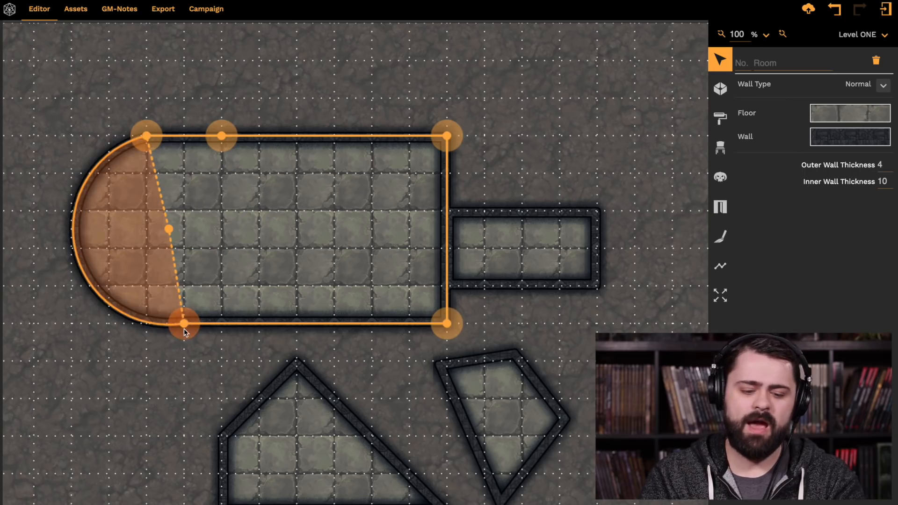
Move the curved wall's lower end one square left, directly beneath its upper end.
{"action": "left_click", "coordinate": [150, 323]}
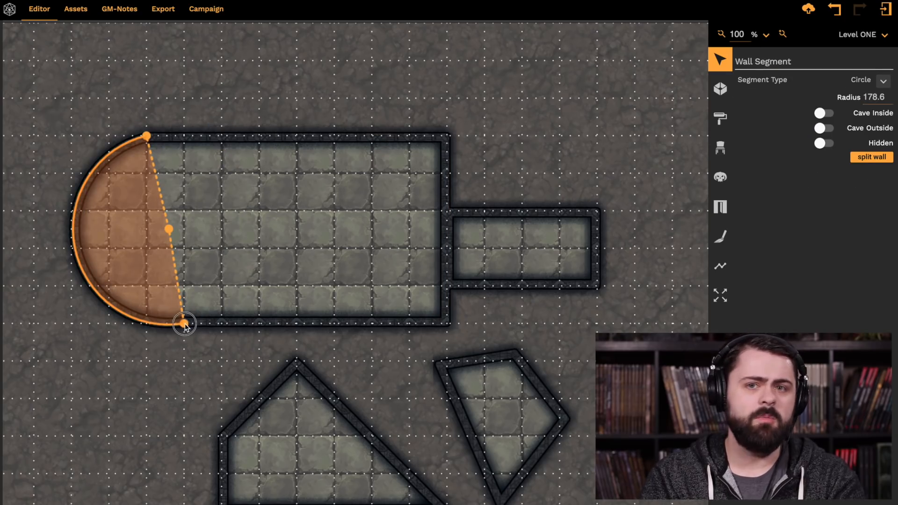
{"action": "left_click", "coordinate": [133, 364]}
{"action": "left_click", "coordinate": [167, 306]}
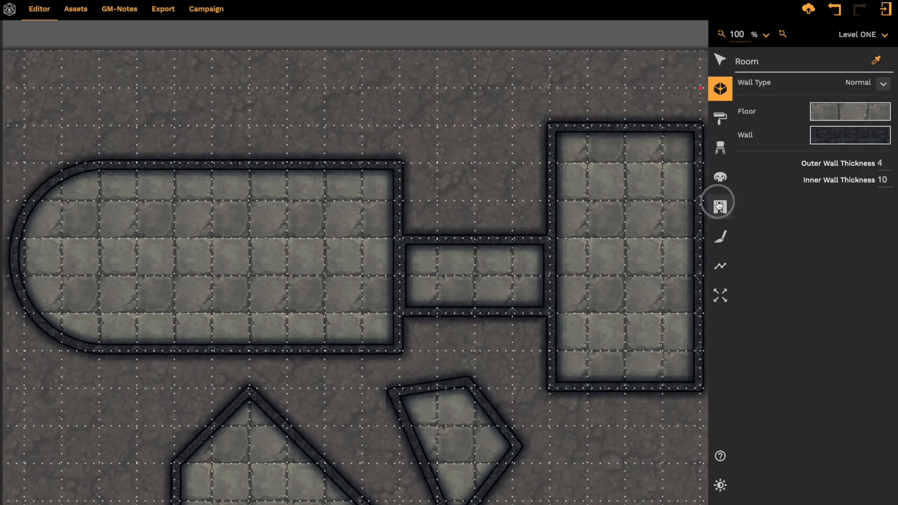
Place a big archway in the wall between the rounded room and the corridor, and choose the iron bars door.
{"action": "left_click", "coordinate": [721, 206]}
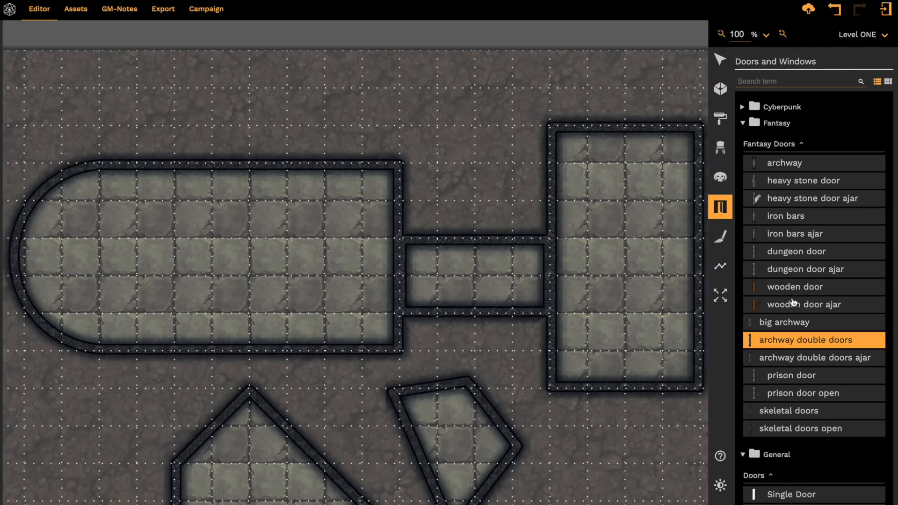
{"action": "left_click", "coordinate": [784, 323]}
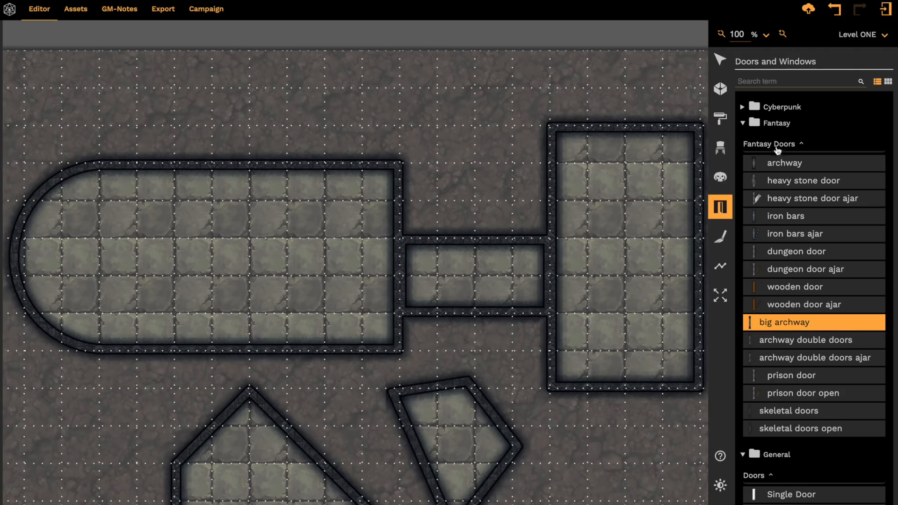
{"action": "left_click", "coordinate": [400, 272]}
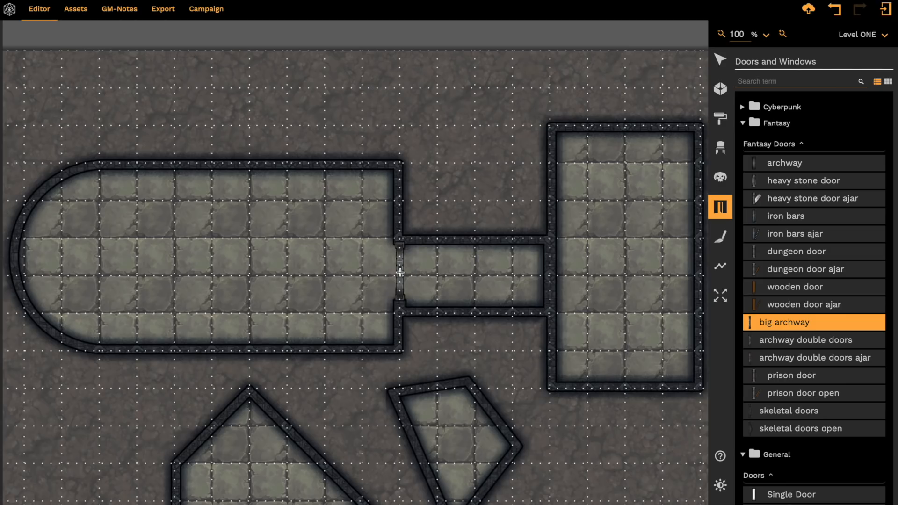
{"action": "left_click", "coordinate": [791, 217]}
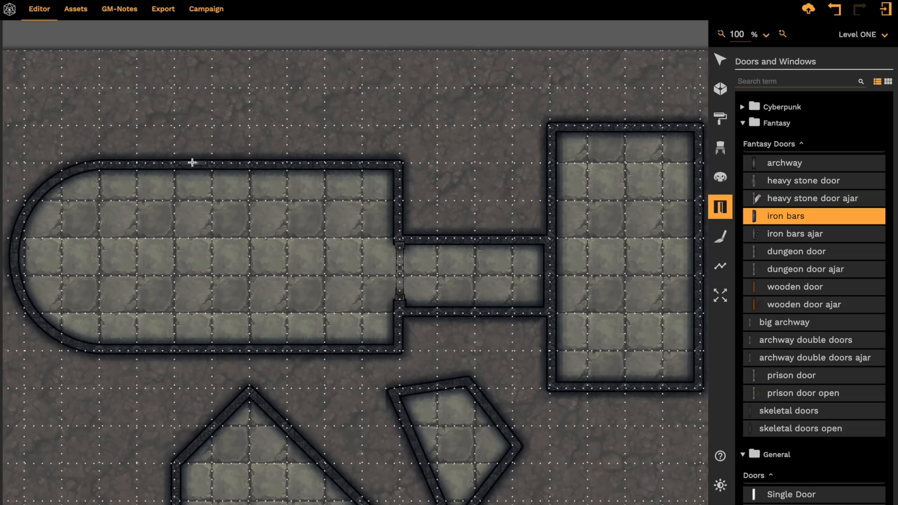
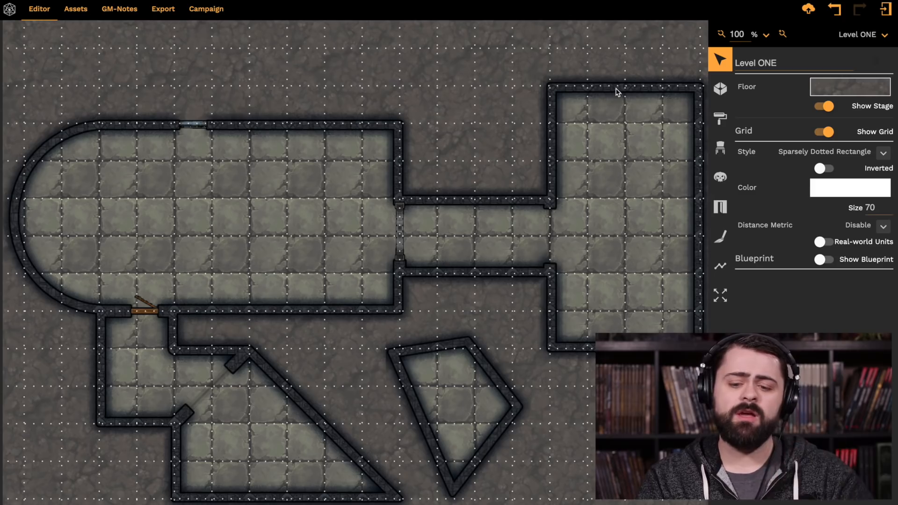
Hide the top wall segment of the tall room beyond the corridor.
{"action": "left_click", "coordinate": [619, 88]}
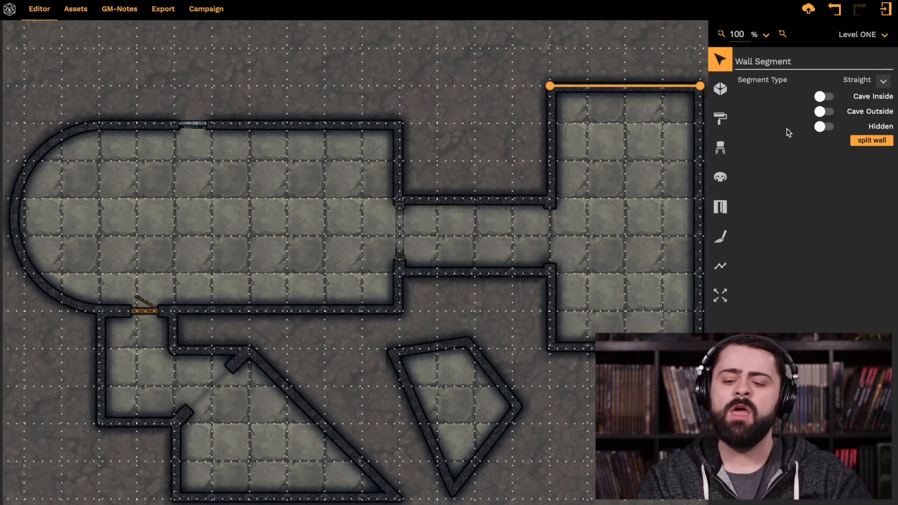
{"action": "left_click", "coordinate": [823, 127]}
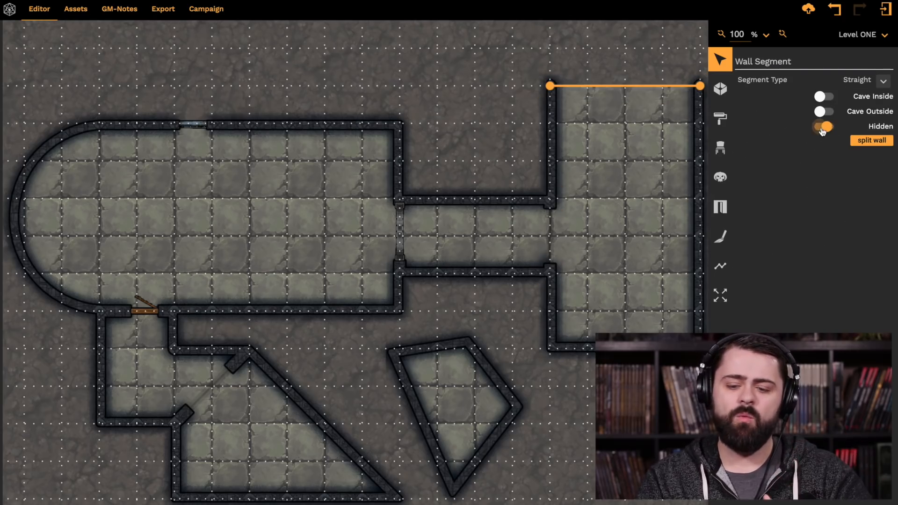
{"action": "left_click", "coordinate": [500, 89]}
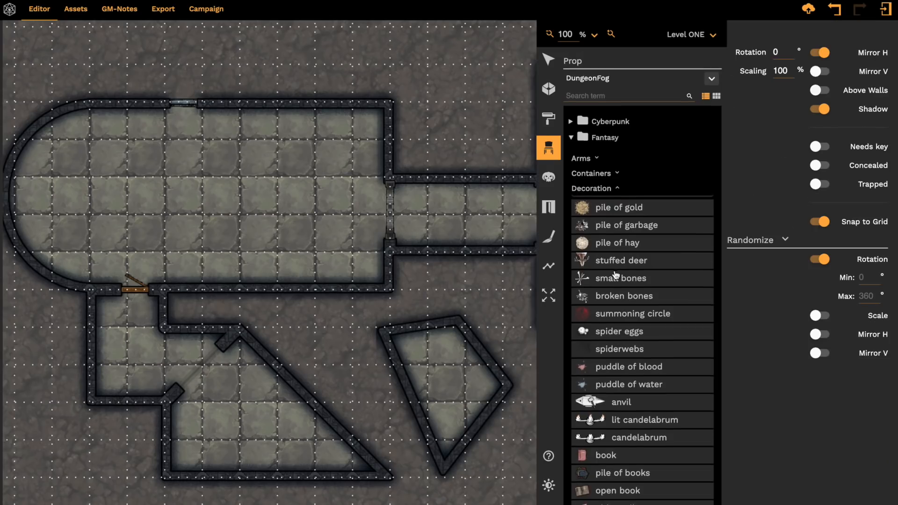
Browse the Fantasy prop categories and place an alchemy desk near the upper-right corner of the rounded room.
{"action": "left_click", "coordinate": [616, 190]}
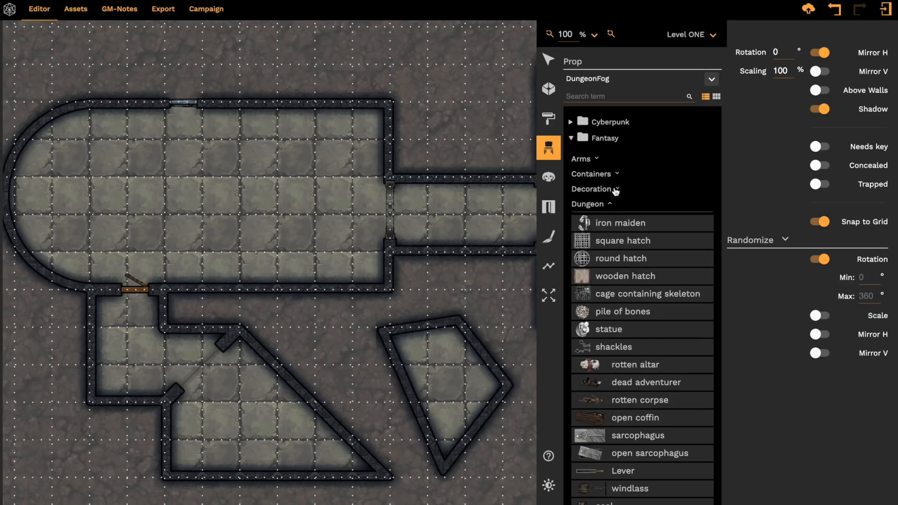
{"action": "left_click", "coordinate": [590, 206]}
{"action": "scroll", "coordinate": [590, 299], "scroll_direction": "down", "scroll_amount": 5}
{"action": "scroll", "coordinate": [591, 299], "scroll_direction": "up", "scroll_amount": 5}
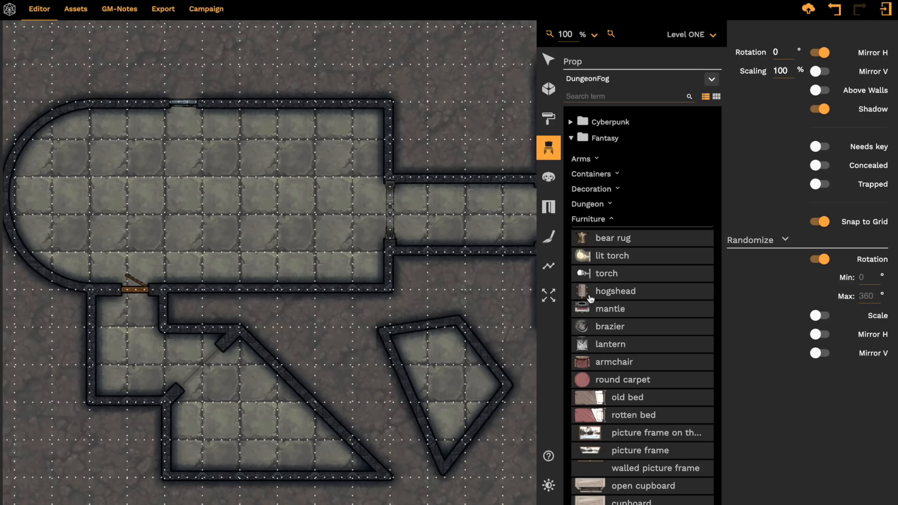
{"action": "left_click", "coordinate": [588, 218]}
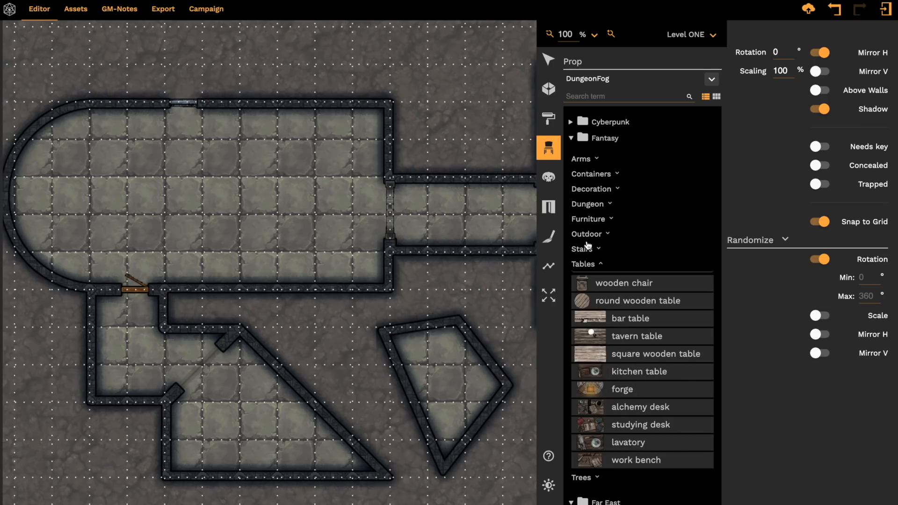
{"action": "left_click", "coordinate": [591, 409]}
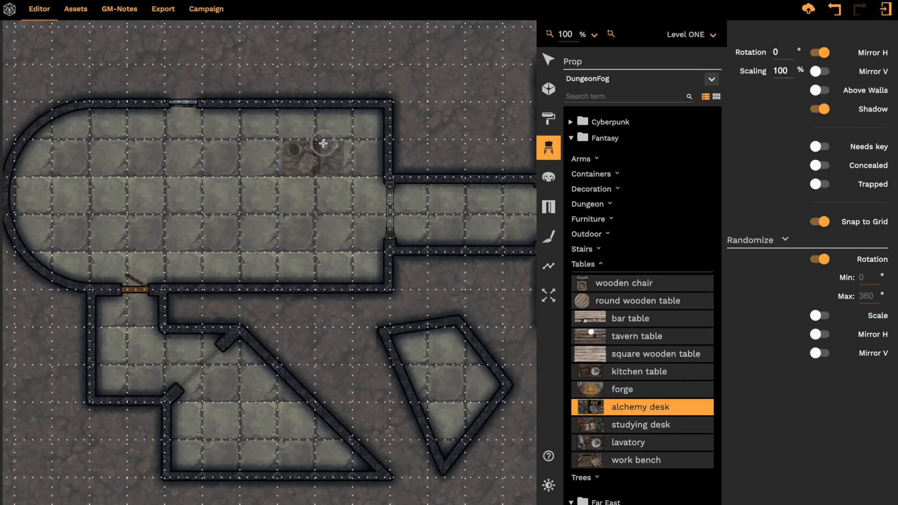
{"action": "left_click", "coordinate": [319, 146]}
Place two open coffin props with random rotation in the curved end of the rounded room.
{"action": "left_click", "coordinate": [586, 235]}
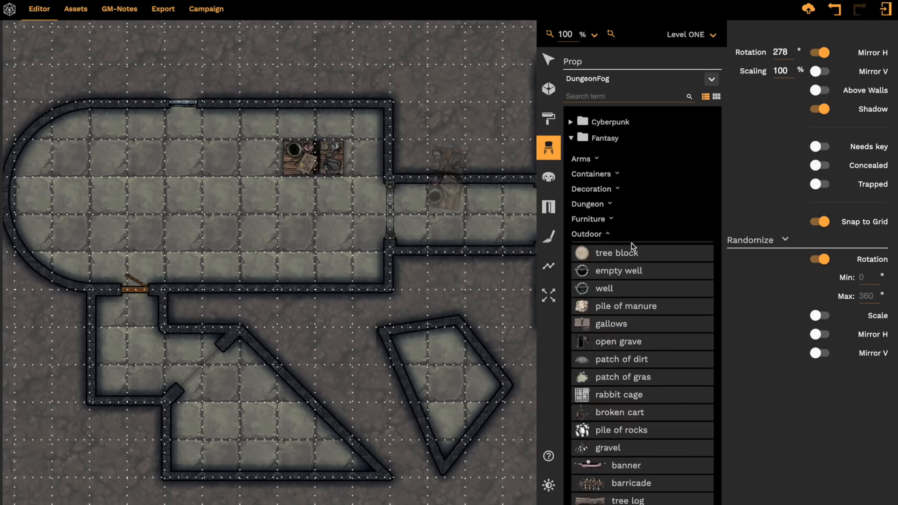
{"action": "left_click", "coordinate": [602, 209]}
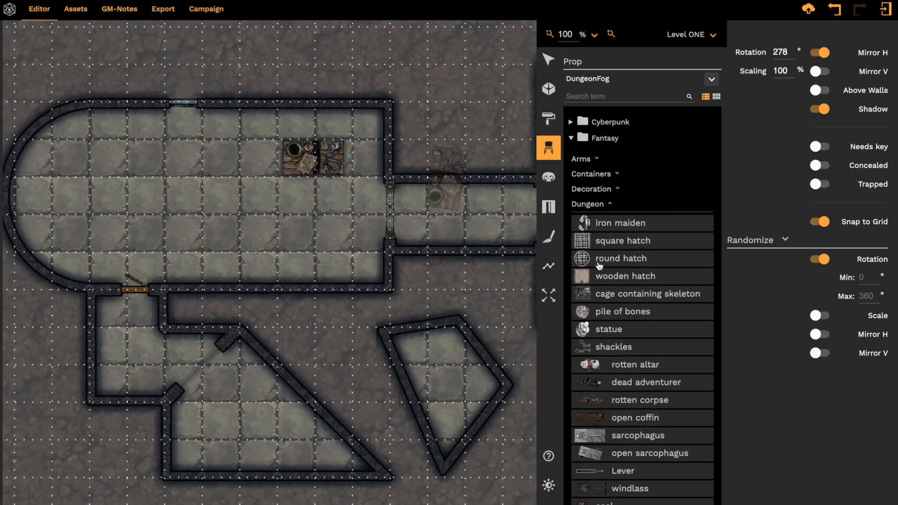
{"action": "left_click", "coordinate": [590, 419]}
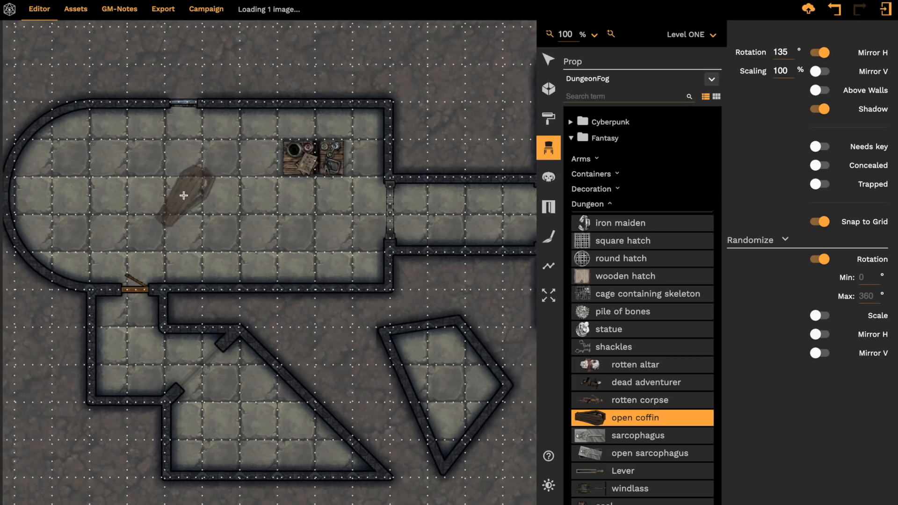
{"action": "left_click", "coordinate": [165, 196]}
{"action": "left_click", "coordinate": [73, 158]}
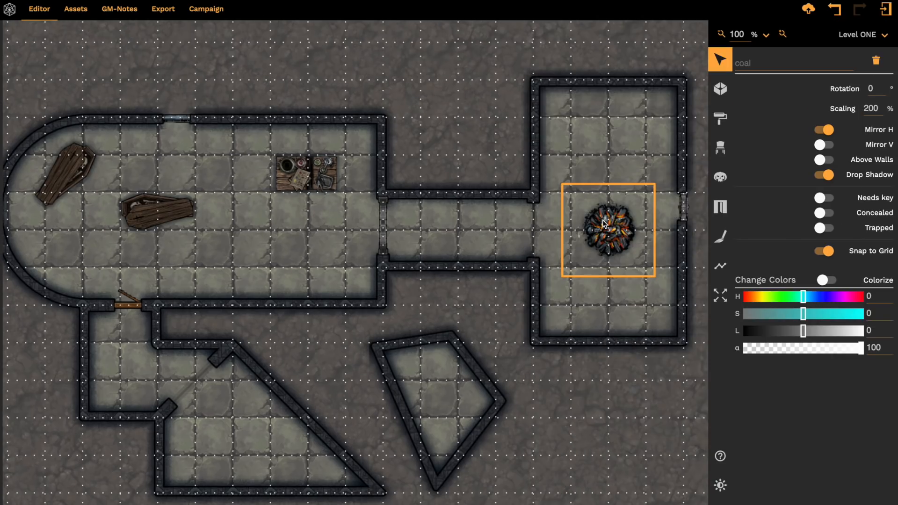
Try recolouring the coal pile with Colorize, using hue 161, lightness 52 and a further hue shift.
{"action": "left_click", "coordinate": [814, 280]}
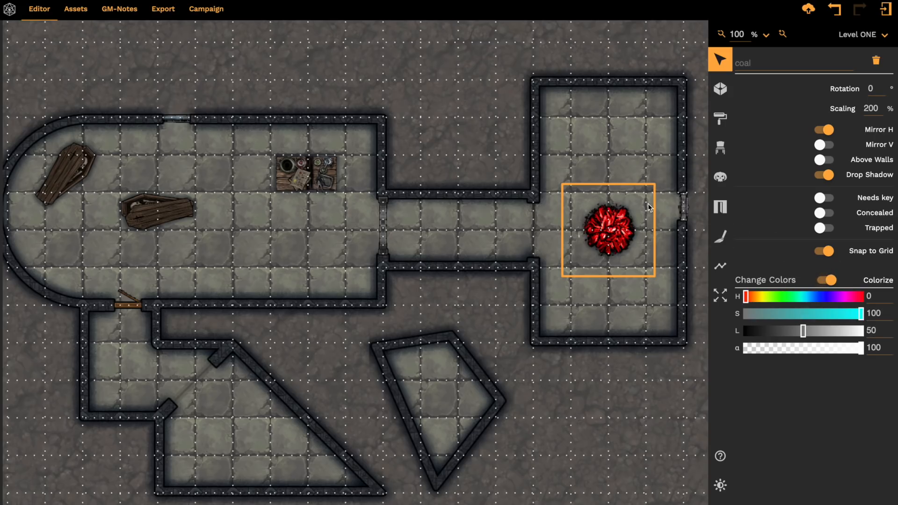
{"action": "left_click_drag", "start_coordinate": [760, 299], "coordinate": [798, 300]}
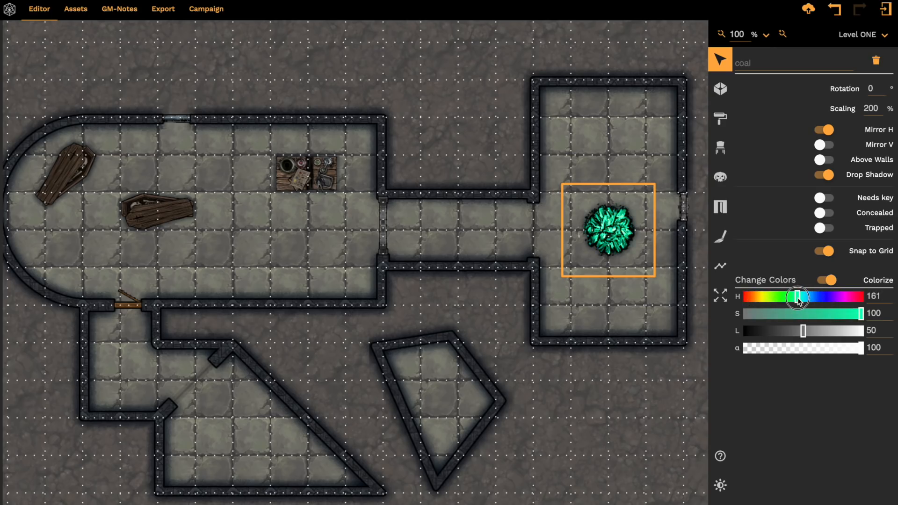
{"action": "left_click_drag", "start_coordinate": [780, 338], "coordinate": [806, 337]}
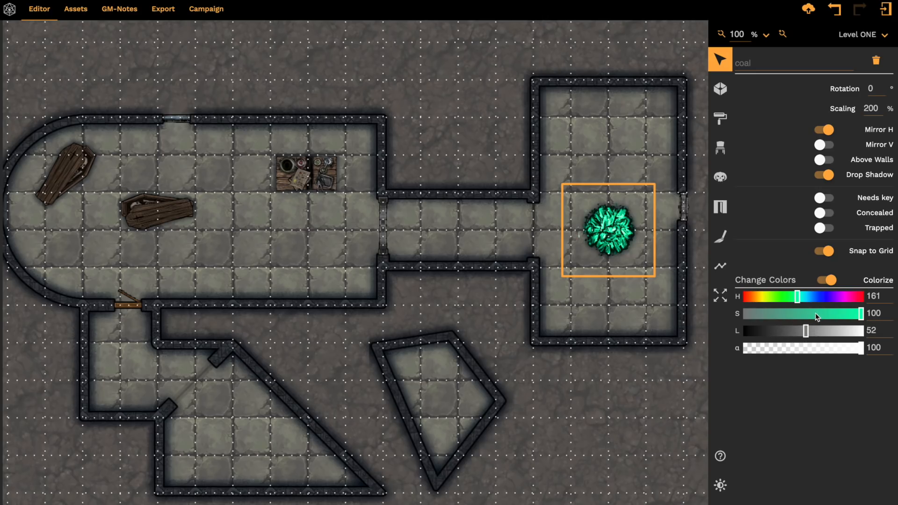
{"action": "left_click_drag", "start_coordinate": [824, 296], "coordinate": [848, 297]}
Search the props for "fire" and place a raging fire on the coal pile in the tall room.
{"action": "left_click", "coordinate": [720, 148]}
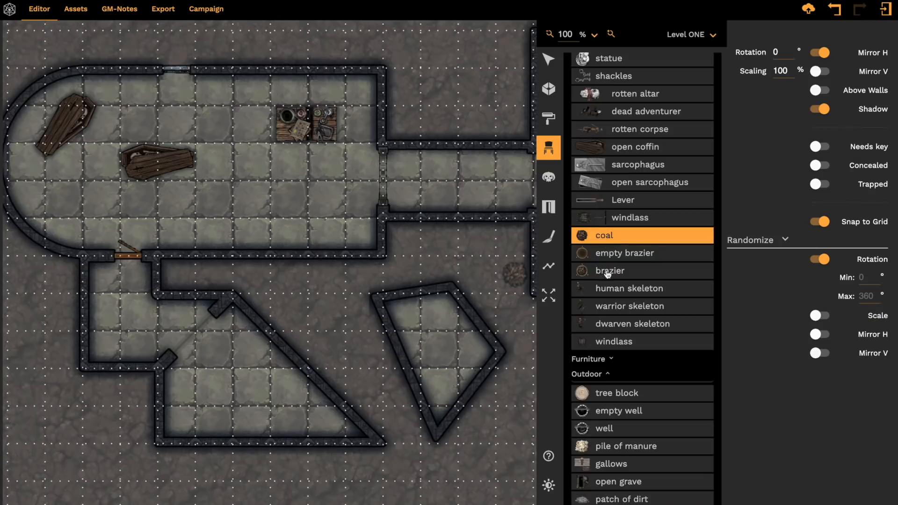
{"action": "left_click", "coordinate": [603, 97]}
{"action": "type", "text": "fire"}
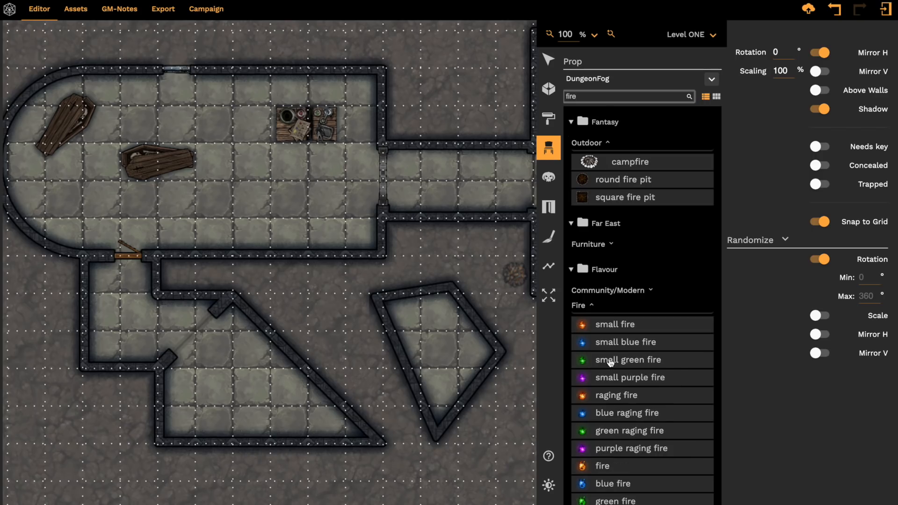
{"action": "left_click", "coordinate": [587, 398]}
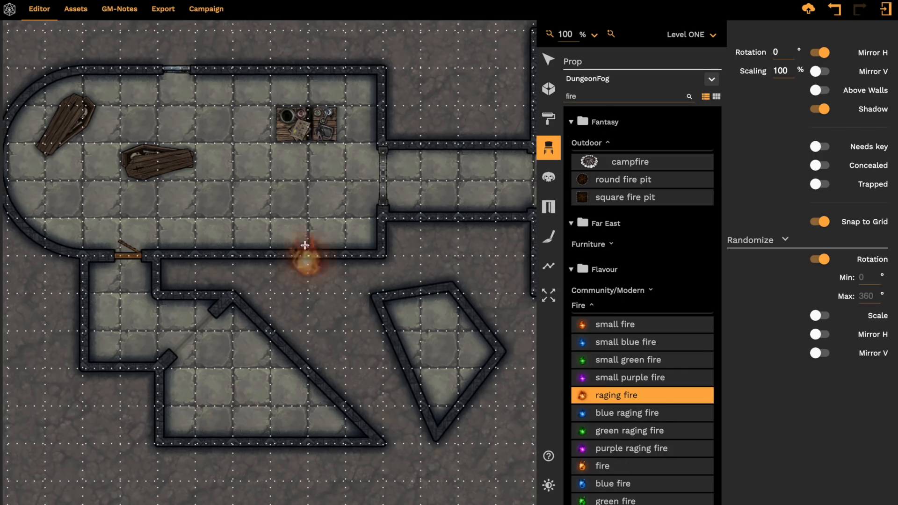
{"action": "scroll", "coordinate": [306, 213], "scroll_direction": "right", "scroll_amount": 3}
{"action": "left_click", "coordinate": [494, 175]}
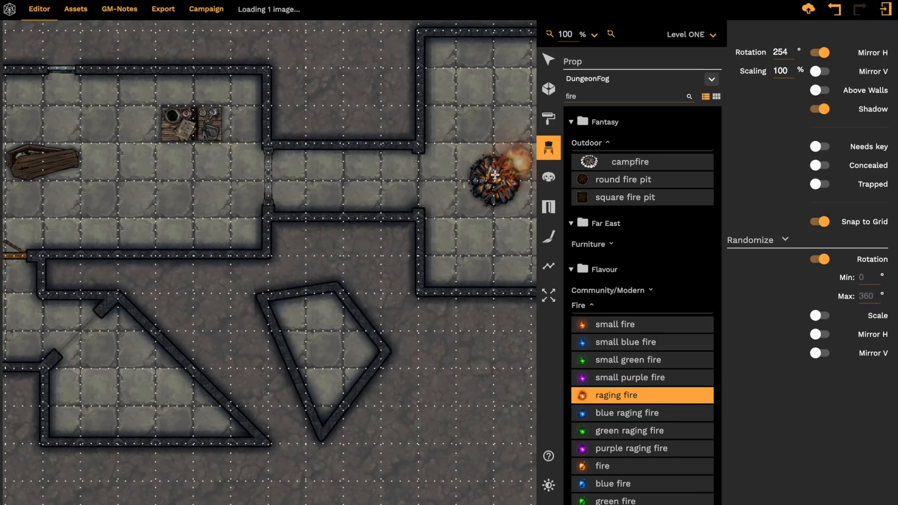
Turn off grid snapping for the raging fire and centre it over the coal pile in the tall room.
{"action": "scroll", "coordinate": [401, 214], "scroll_direction": "right", "scroll_amount": 2}
{"action": "left_click", "coordinate": [549, 60]}
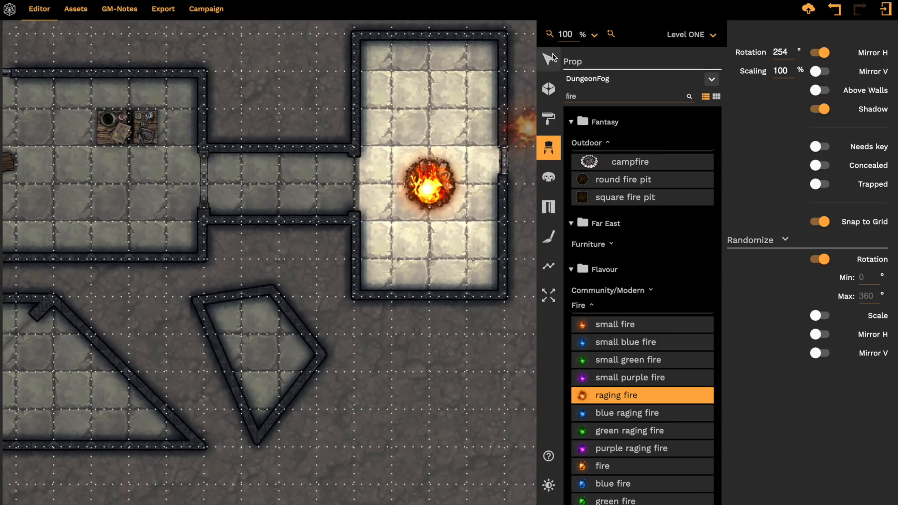
{"action": "left_click", "coordinate": [479, 193]}
{"action": "left_click", "coordinate": [485, 188]}
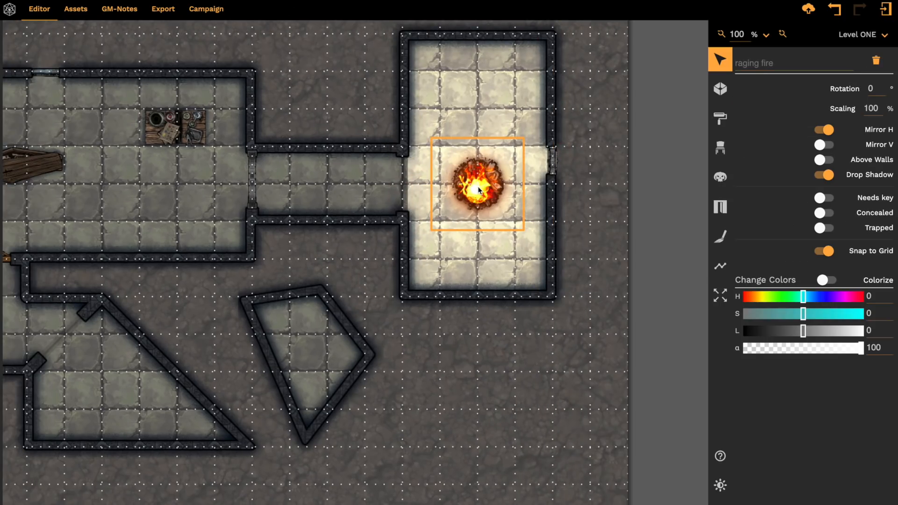
{"action": "left_click", "coordinate": [824, 251]}
{"action": "left_click_drag", "start_coordinate": [476, 193], "coordinate": [480, 185]}
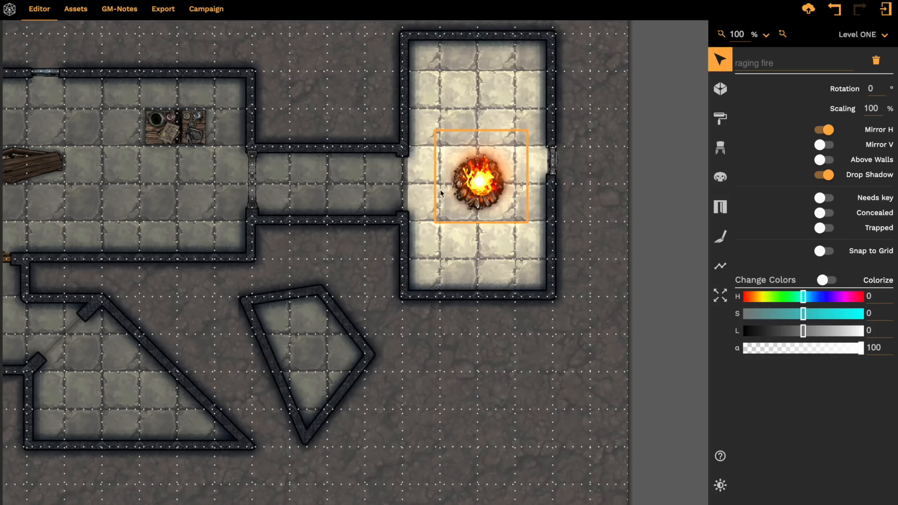
Set the raging fire's light to hue 37 and saturation 75, and move the alchemy desk just above the fire.
{"action": "left_click", "coordinate": [719, 485]}
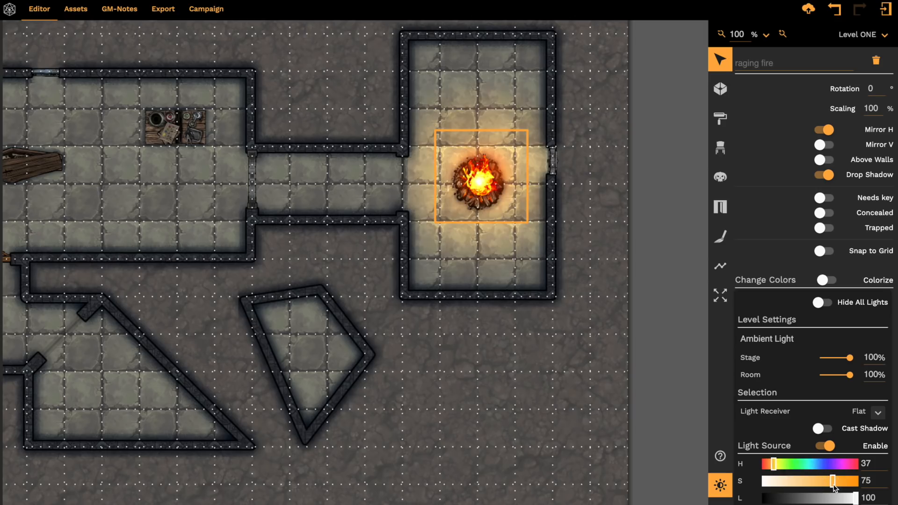
{"action": "left_click", "coordinate": [164, 133]}
{"action": "left_click_drag", "start_coordinate": [177, 129], "coordinate": [493, 102]}
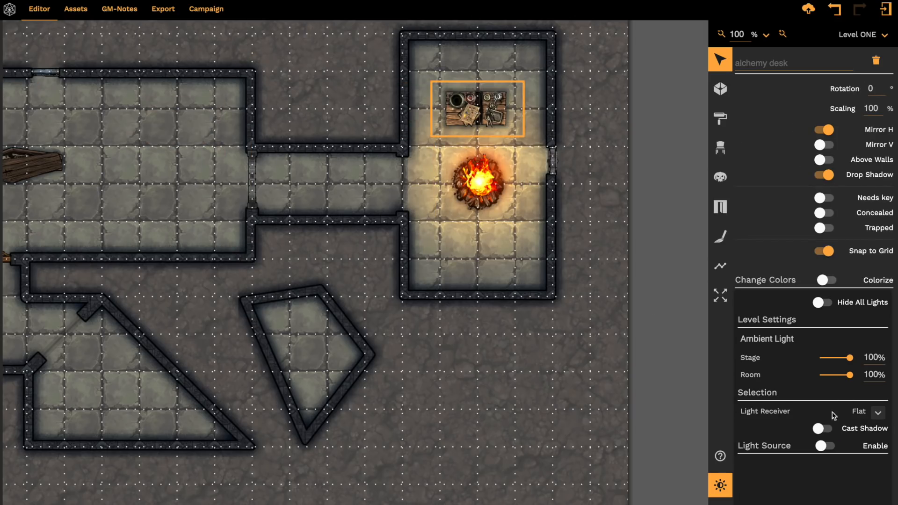
Try the Cast Shadow and Light Source options on the alchemy desk.
{"action": "left_click", "coordinate": [820, 435]}
{"action": "left_click", "coordinate": [834, 448]}
{"action": "mouse_move", "coordinate": [835, 448]}
{"action": "left_mouse_down"}
{"action": "mouse_move", "coordinate": [849, 448]}
{"action": "mouse_move", "coordinate": [839, 449]}
{"action": "left_mouse_up"}
Lower the level's ambient light to 50 % for the stage and 56 % for the rooms.
{"action": "left_click", "coordinate": [465, 183]}
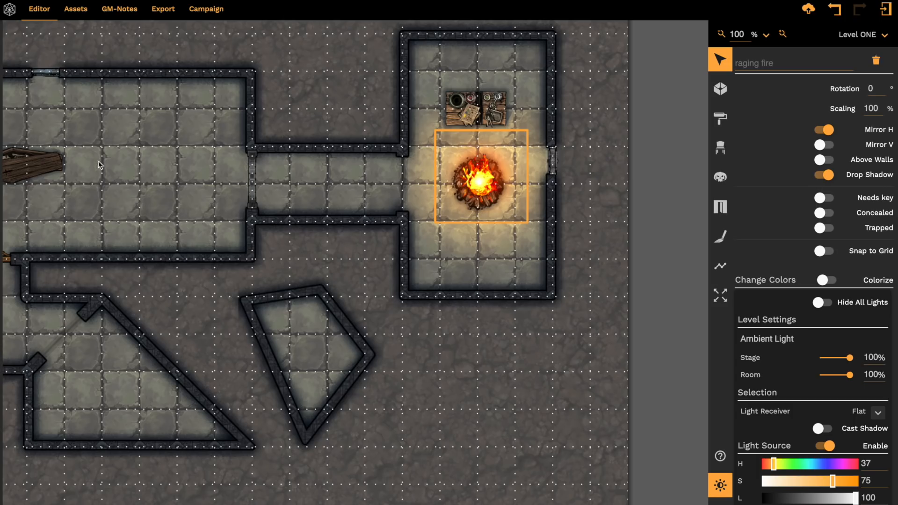
{"action": "scroll", "coordinate": [181, 200], "scroll_direction": "left", "scroll_amount": 3}
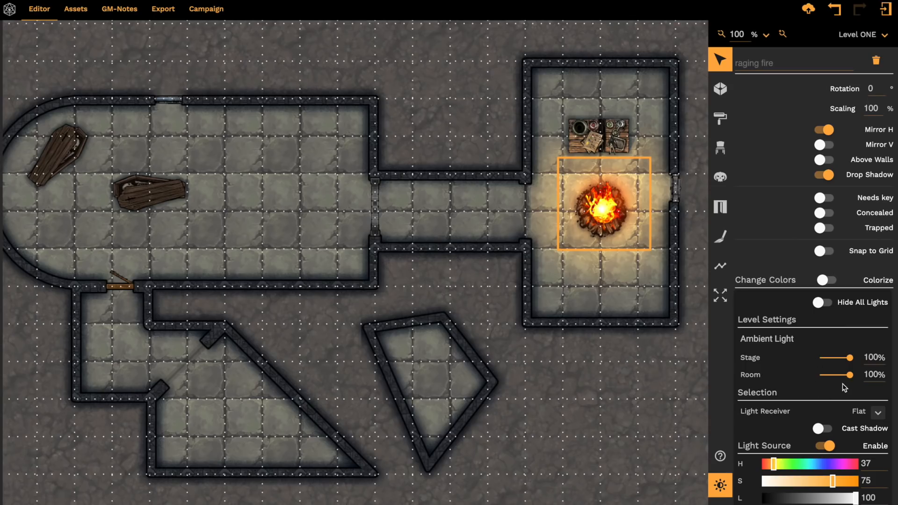
{"action": "left_click_drag", "start_coordinate": [849, 374], "coordinate": [834, 357]}
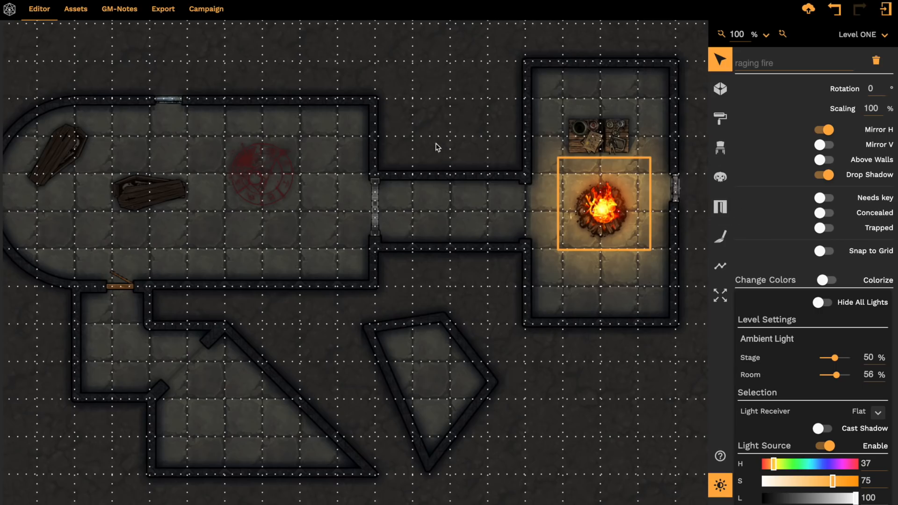
Make the summoning circle in the rounded room a light source and tint its light red.
{"action": "left_click", "coordinate": [251, 161]}
{"action": "left_click", "coordinate": [252, 161]}
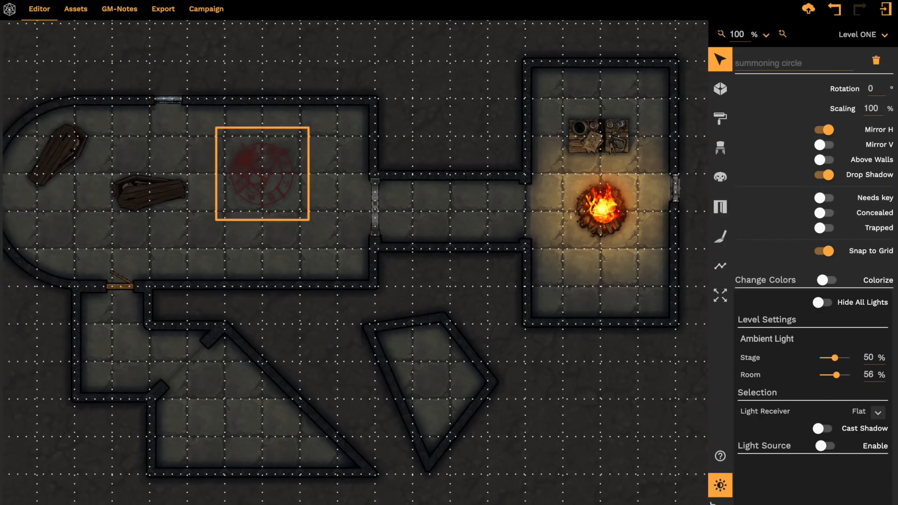
{"action": "left_click", "coordinate": [823, 446]}
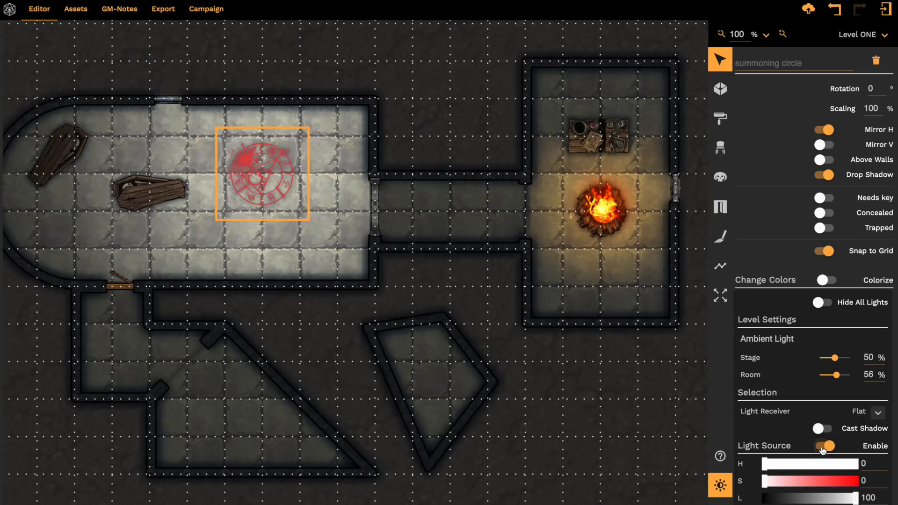
{"action": "left_click_drag", "start_coordinate": [832, 484], "coordinate": [853, 482]}
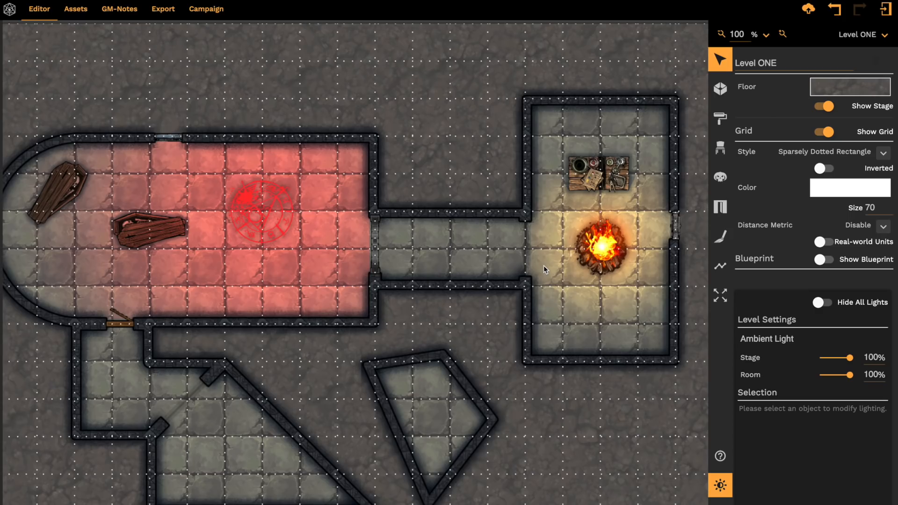
Choose the Dark stone bricks floor texture for Paint Rooms and paint the room floors with it.
{"action": "left_click", "coordinate": [719, 120]}
{"action": "left_click", "coordinate": [837, 115]}
{"action": "scroll", "coordinate": [767, 304], "scroll_direction": "down", "scroll_amount": 5}
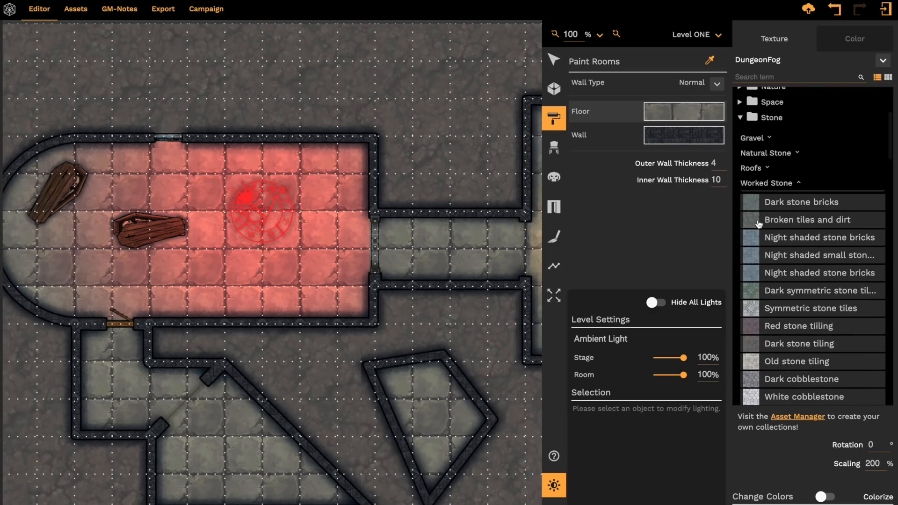
{"action": "left_click", "coordinate": [758, 202]}
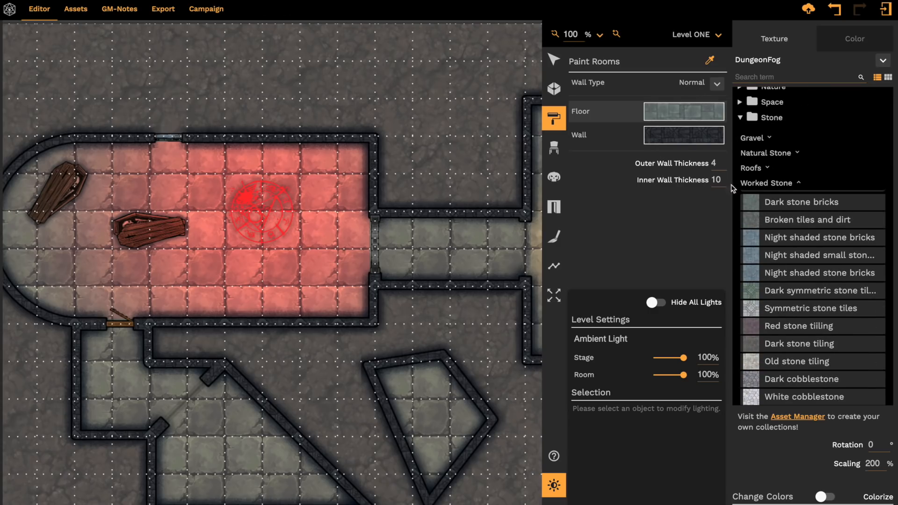
{"action": "left_click", "coordinate": [441, 253]}
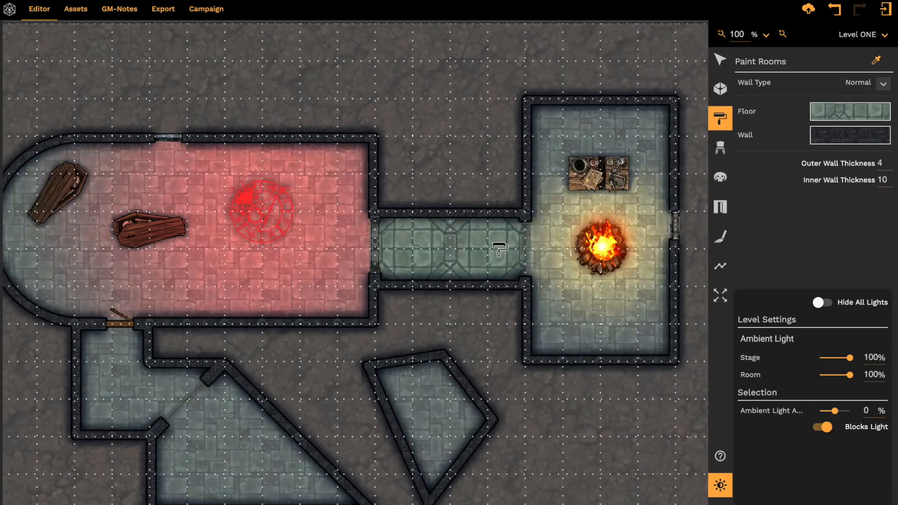
Paint the tall, rounded, small, triangular and five-sided room floors with the green symmetric stone tile texture.
{"action": "left_click", "coordinate": [545, 203]}
{"action": "left_click", "coordinate": [332, 251]}
{"action": "left_click", "coordinate": [130, 371]}
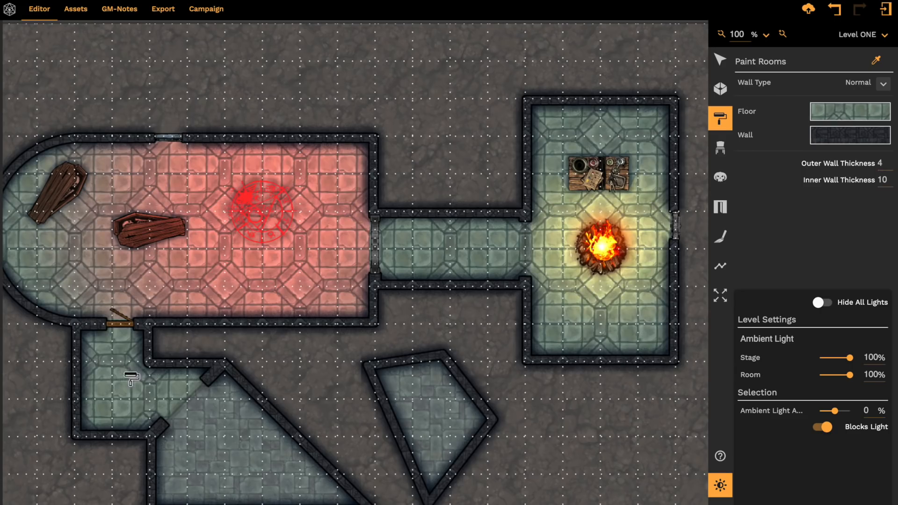
{"action": "left_click", "coordinate": [222, 436]}
{"action": "left_click", "coordinate": [411, 405]}
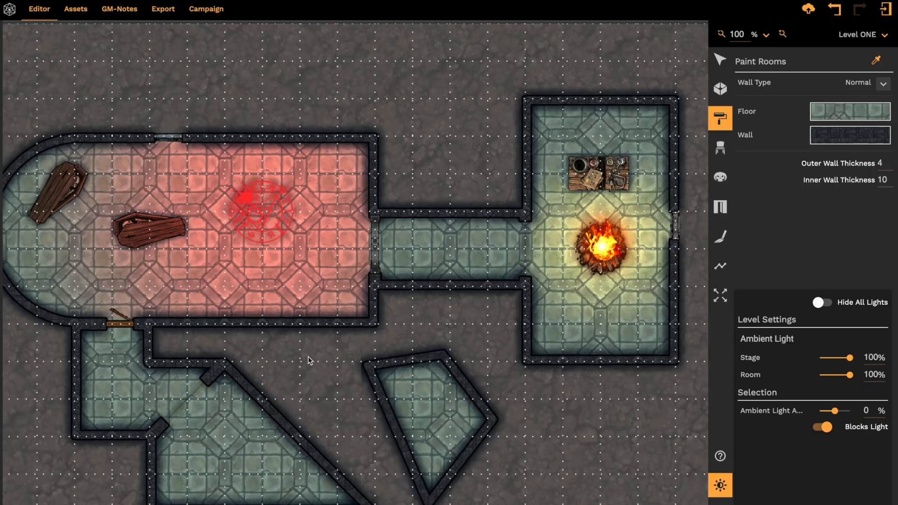
Brush the soft brown dirt texture over the floors of the rooms and the connecting corridor.
{"action": "left_click", "coordinate": [721, 240]}
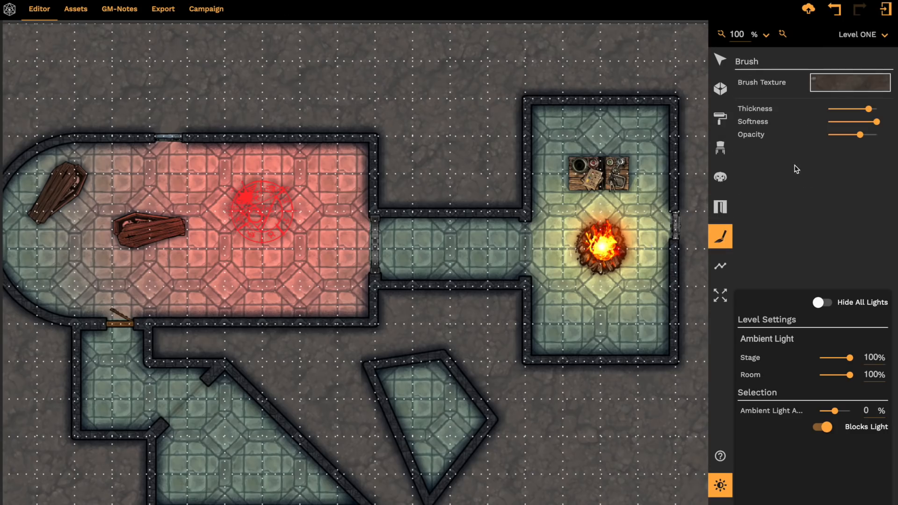
{"action": "mouse_move", "coordinate": [601, 129]}
{"action": "left_mouse_down"}
{"action": "mouse_move", "coordinate": [624, 138]}
{"action": "mouse_move", "coordinate": [638, 167]}
{"action": "mouse_move", "coordinate": [623, 242]}
{"action": "mouse_move", "coordinate": [649, 147]}
{"action": "mouse_move", "coordinate": [644, 89]}
{"action": "mouse_move", "coordinate": [573, 92]}
{"action": "mouse_move", "coordinate": [533, 104]}
{"action": "mouse_move", "coordinate": [524, 165]}
{"action": "mouse_move", "coordinate": [476, 240]}
{"action": "mouse_move", "coordinate": [478, 266]}
{"action": "mouse_move", "coordinate": [475, 255]}
{"action": "mouse_move", "coordinate": [521, 260]}
{"action": "mouse_move", "coordinate": [535, 316]}
{"action": "mouse_move", "coordinate": [556, 347]}
{"action": "mouse_move", "coordinate": [653, 355]}
{"action": "mouse_move", "coordinate": [674, 305]}
{"action": "left_mouse_up"}
{"action": "mouse_move", "coordinate": [364, 238]}
{"action": "left_mouse_down"}
{"action": "mouse_move", "coordinate": [317, 247]}
{"action": "mouse_move", "coordinate": [174, 307]}
{"action": "mouse_move", "coordinate": [95, 274]}
{"action": "mouse_move", "coordinate": [141, 356]}
{"action": "left_mouse_up"}
{"action": "mouse_move", "coordinate": [206, 392]}
{"action": "left_mouse_down"}
{"action": "mouse_move", "coordinate": [240, 455]}
{"action": "mouse_move", "coordinate": [160, 404]}
{"action": "mouse_move", "coordinate": [136, 357]}
{"action": "left_mouse_up"}
{"action": "mouse_move", "coordinate": [120, 158]}
{"action": "left_mouse_down"}
{"action": "mouse_move", "coordinate": [44, 186]}
{"action": "mouse_move", "coordinate": [197, 142]}
{"action": "left_mouse_up"}
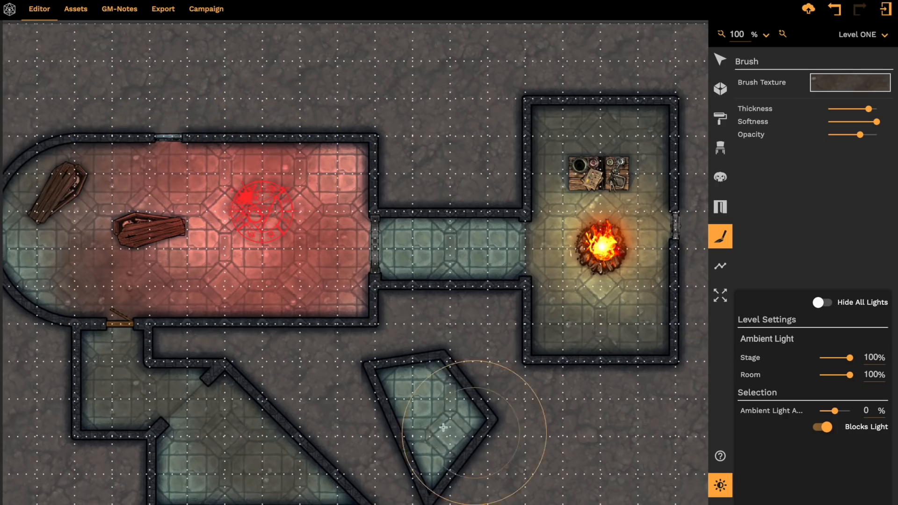
{"action": "left_click_drag", "start_coordinate": [441, 281], "coordinate": [491, 254]}
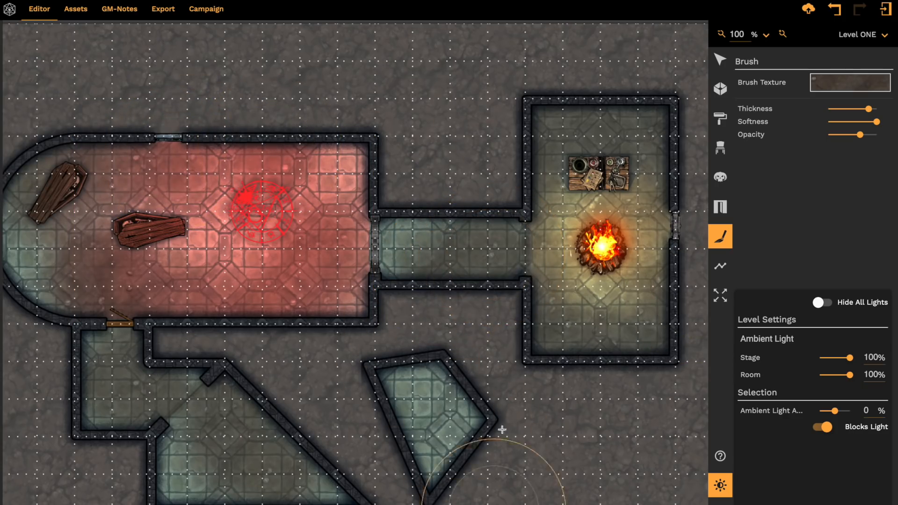
{"action": "left_click_drag", "start_coordinate": [444, 405], "coordinate": [449, 392]}
{"action": "left_click", "coordinate": [847, 142]}
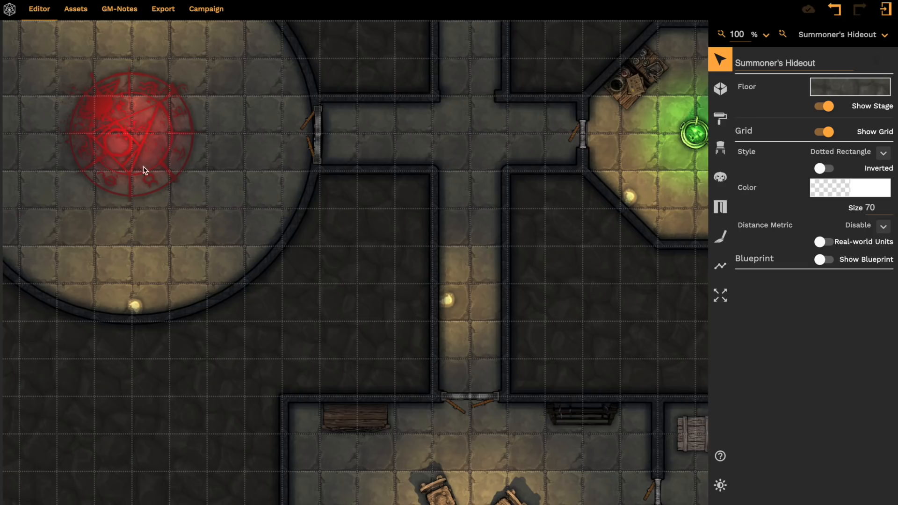
Open the GM notes of the Summoner's Hideout map and delete the text "The Tomb".
{"action": "left_click", "coordinate": [128, 13]}
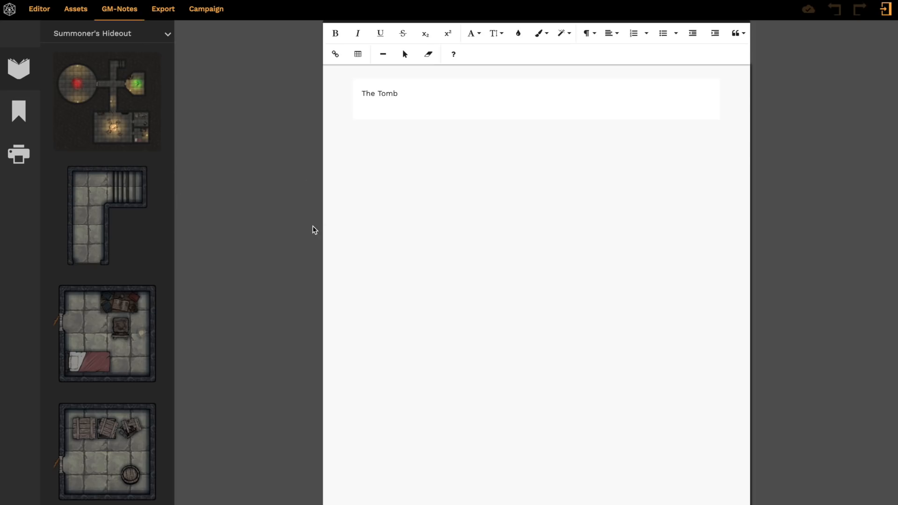
{"action": "left_click_drag", "start_coordinate": [421, 92], "coordinate": [314, 92]}
{"action": "key", "text": "BackSpace"}
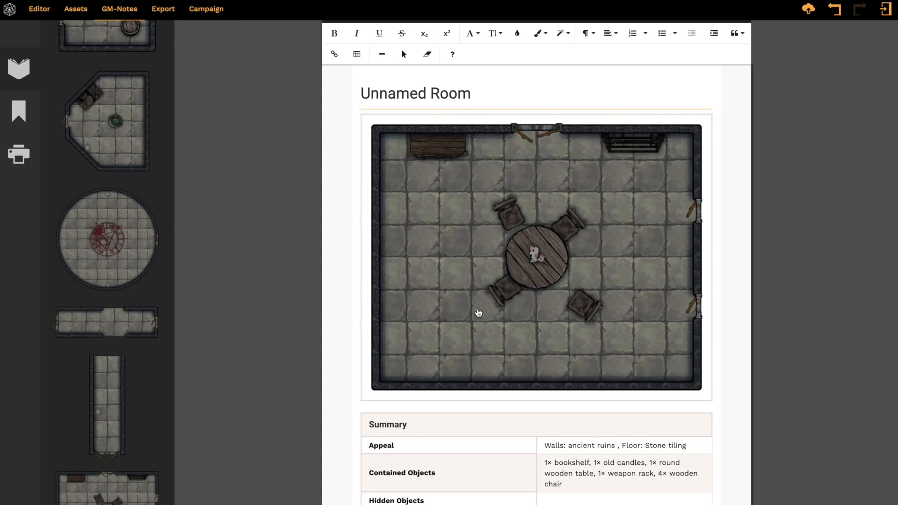
Rename the notes heading of the room with the round table and four chairs to "Barracks".
{"action": "left_click_drag", "start_coordinate": [470, 92], "coordinate": [371, 85]}
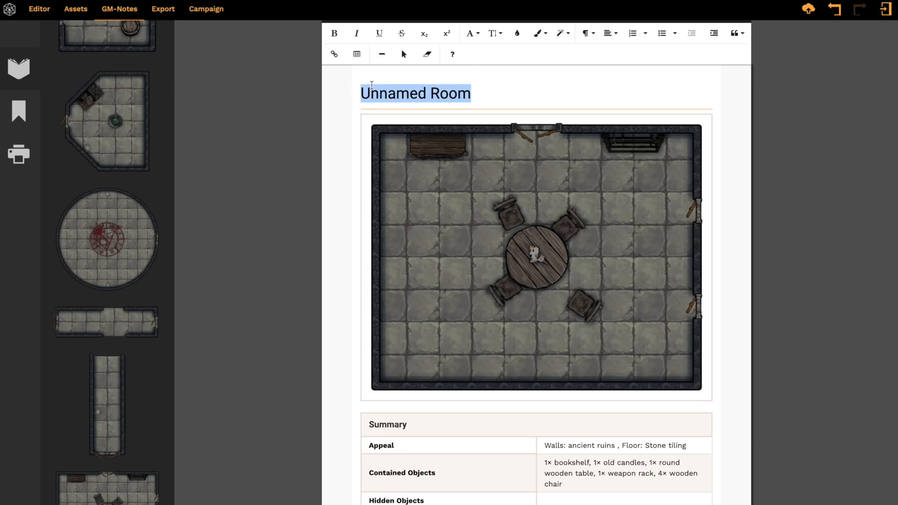
{"action": "type", "text": "Barracks"}
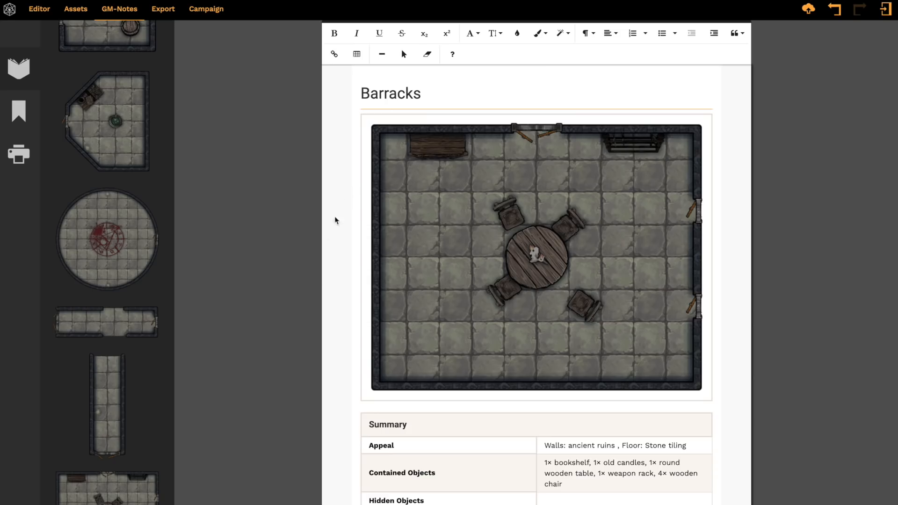
{"action": "scroll", "coordinate": [333, 257], "scroll_direction": "down", "scroll_amount": 2}
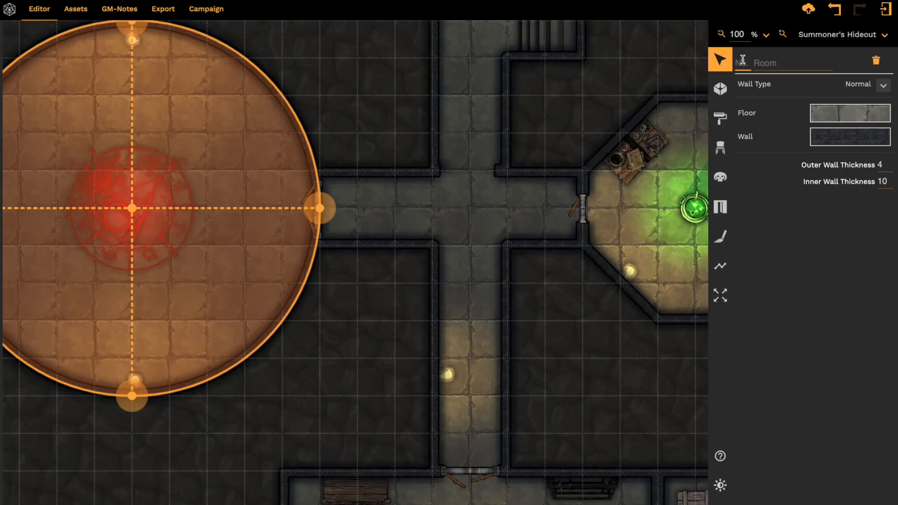
Number the circular room 5, name it "Summoning" and place its number label inside the room beyond the summoning circle.
{"action": "type", "text": "5"}
{"action": "left_click", "coordinate": [773, 67]}
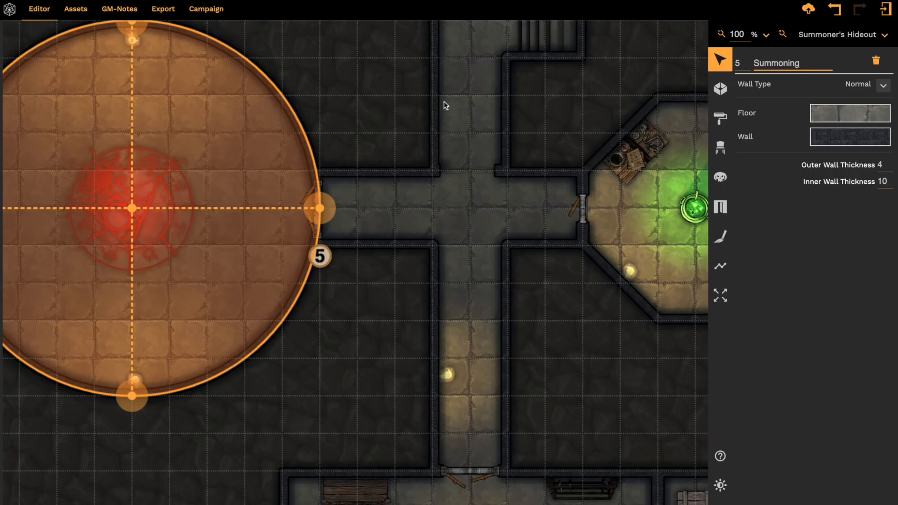
{"action": "left_click_drag", "start_coordinate": [320, 256], "coordinate": [232, 117]}
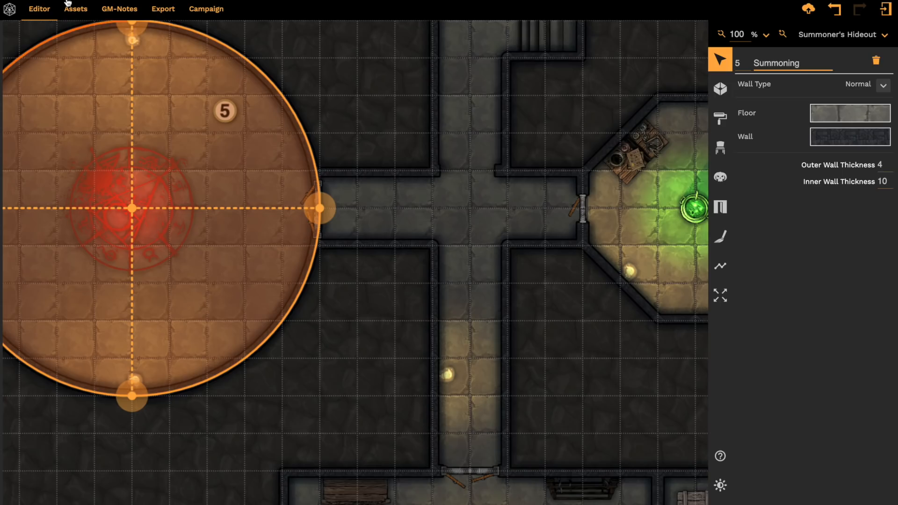
Reopen the GM notes and review the room entries and their summary tables, down to the Fire Hallway.
{"action": "left_click", "coordinate": [120, 9]}
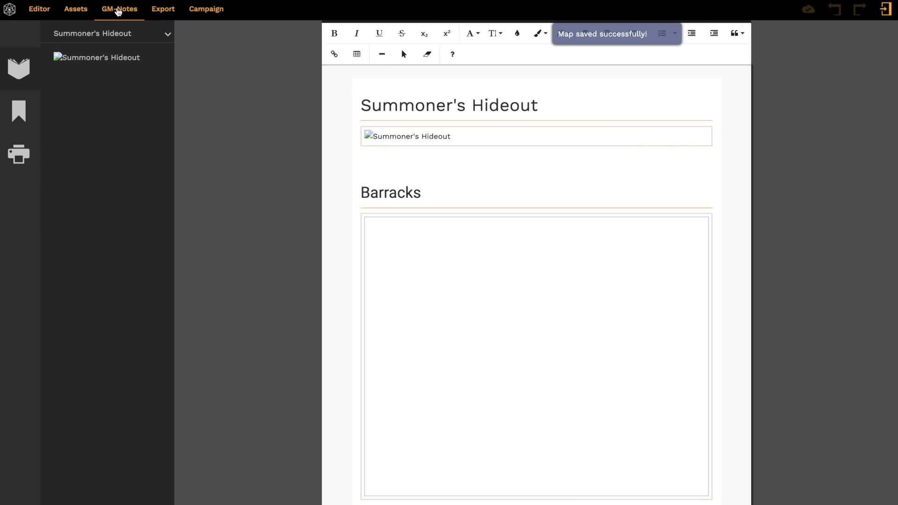
{"action": "scroll", "coordinate": [440, 211], "scroll_direction": "down", "scroll_amount": 4}
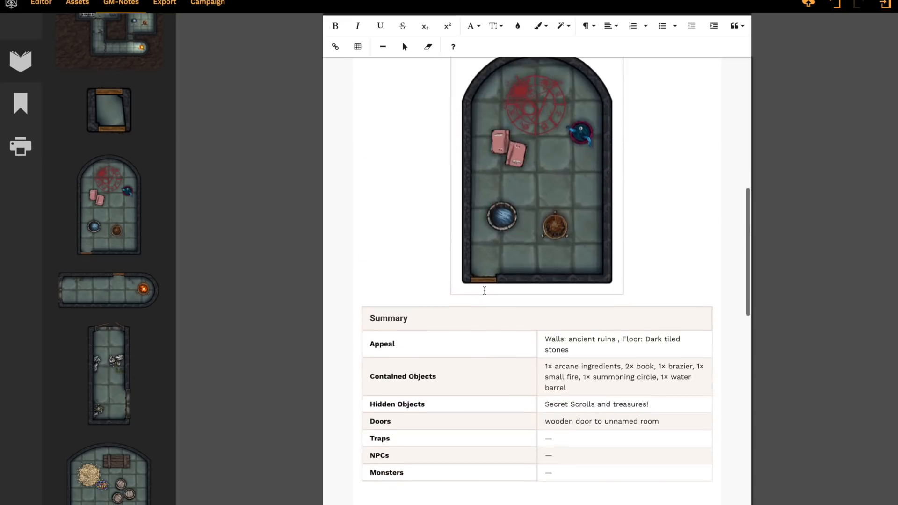
{"action": "scroll", "coordinate": [485, 294], "scroll_direction": "down", "scroll_amount": 5}
{"action": "scroll", "coordinate": [486, 294], "scroll_direction": "down", "scroll_amount": 12}
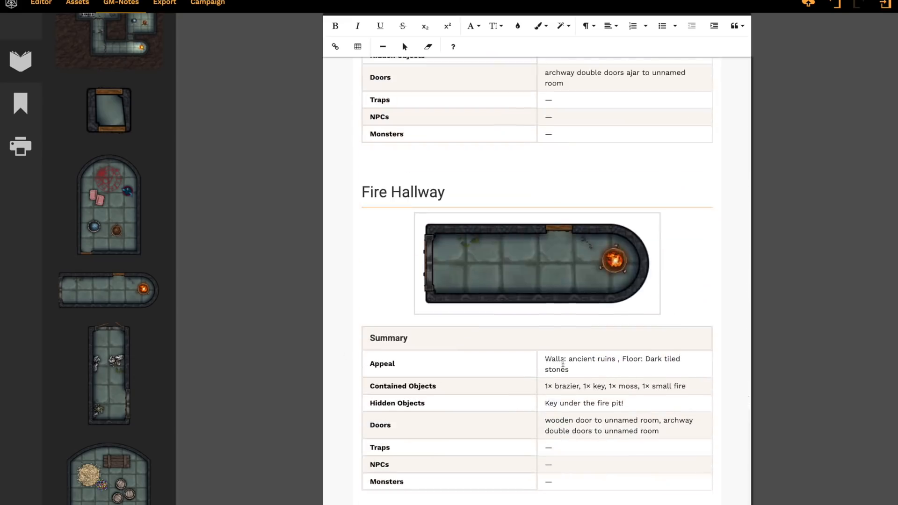
Export the five-room level as a PNG image named "My New Dungeon" and save the file.
{"action": "left_click", "coordinate": [164, 4]}
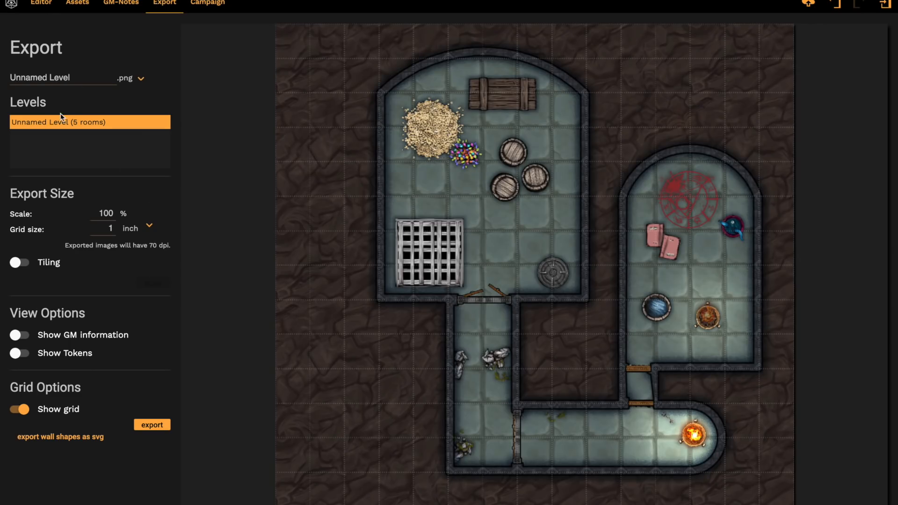
{"action": "left_click_drag", "start_coordinate": [70, 79], "coordinate": [1, 81]}
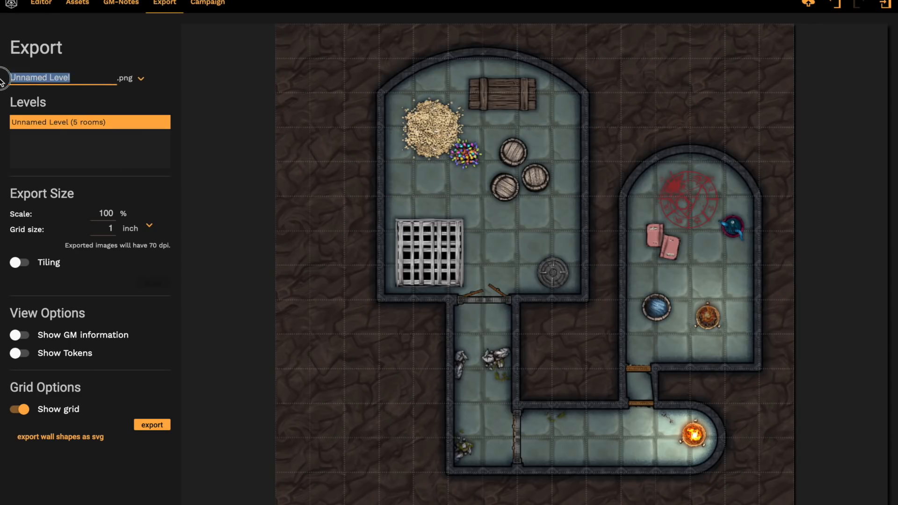
{"action": "type", "text": "My New Dungeon"}
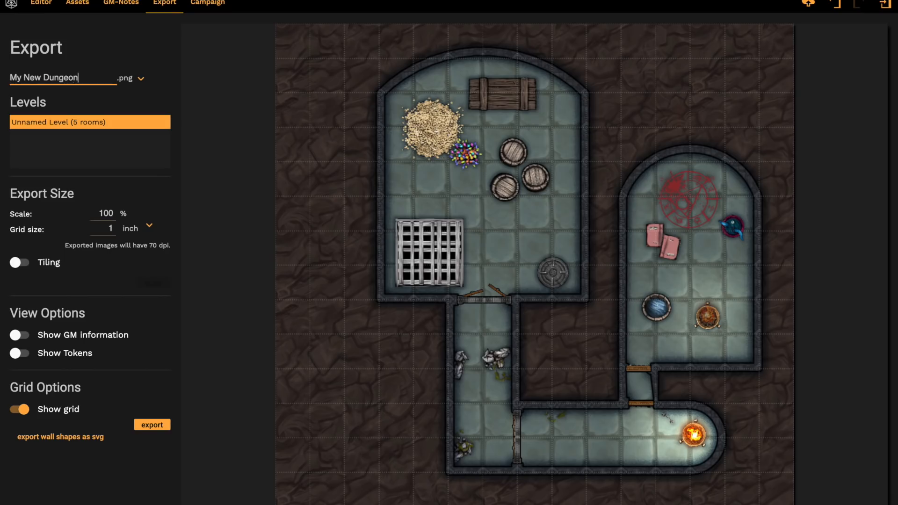
{"action": "left_click", "coordinate": [150, 424]}
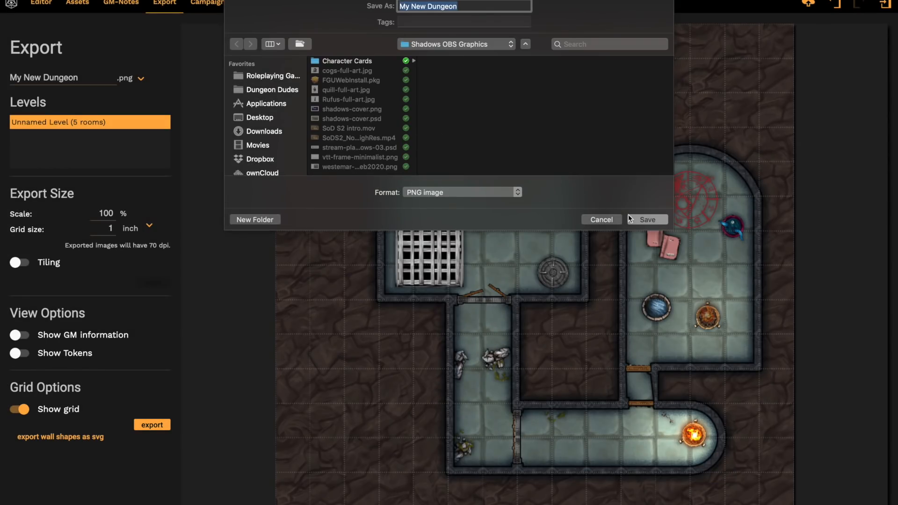
{"action": "left_click", "coordinate": [644, 218]}
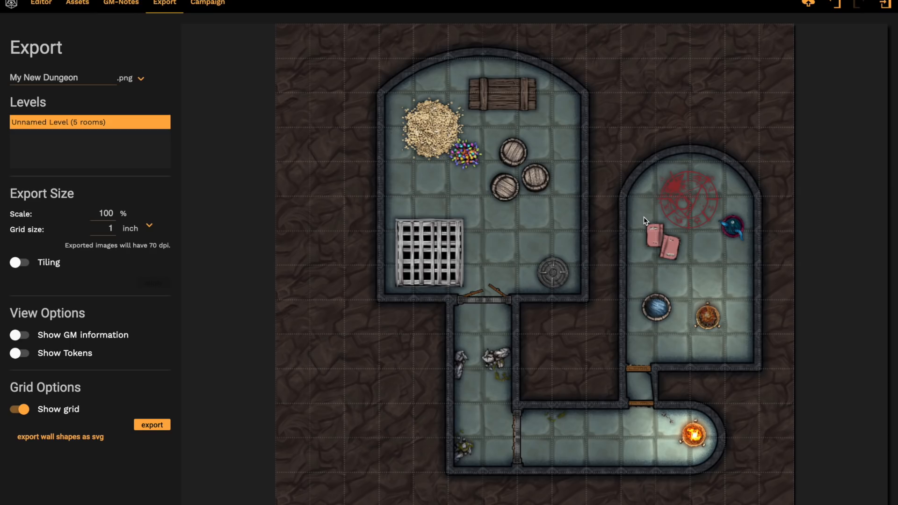